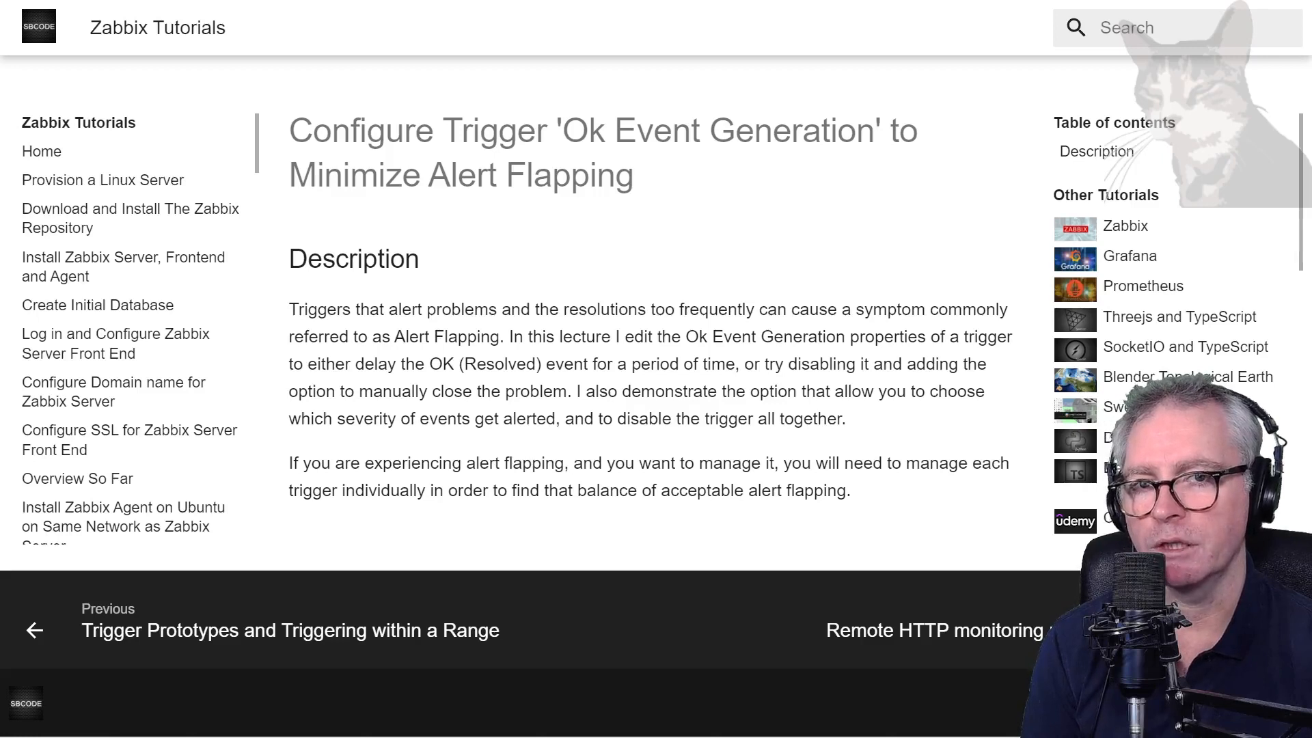
{"action": "left_click_drag", "start_coordinate": [438, 176], "coordinate": [635, 177]}
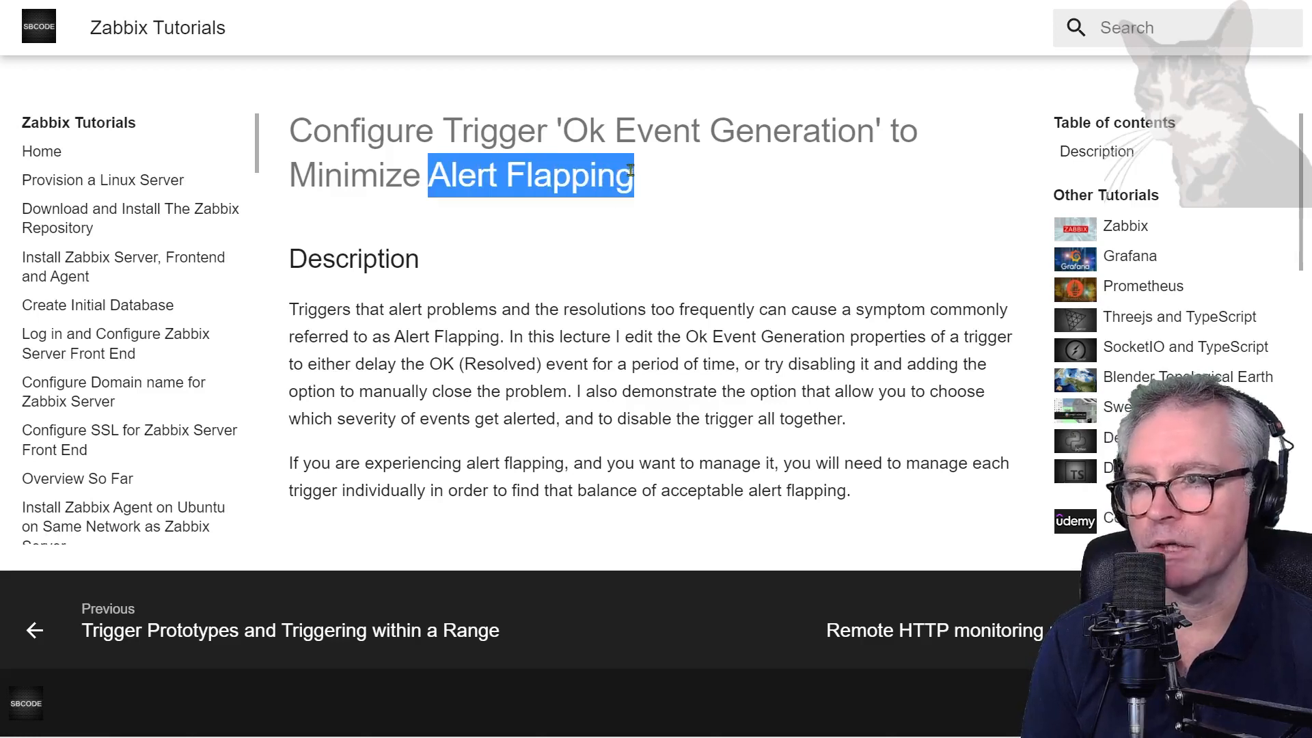
{"action": "left_click", "coordinate": [635, 383]}
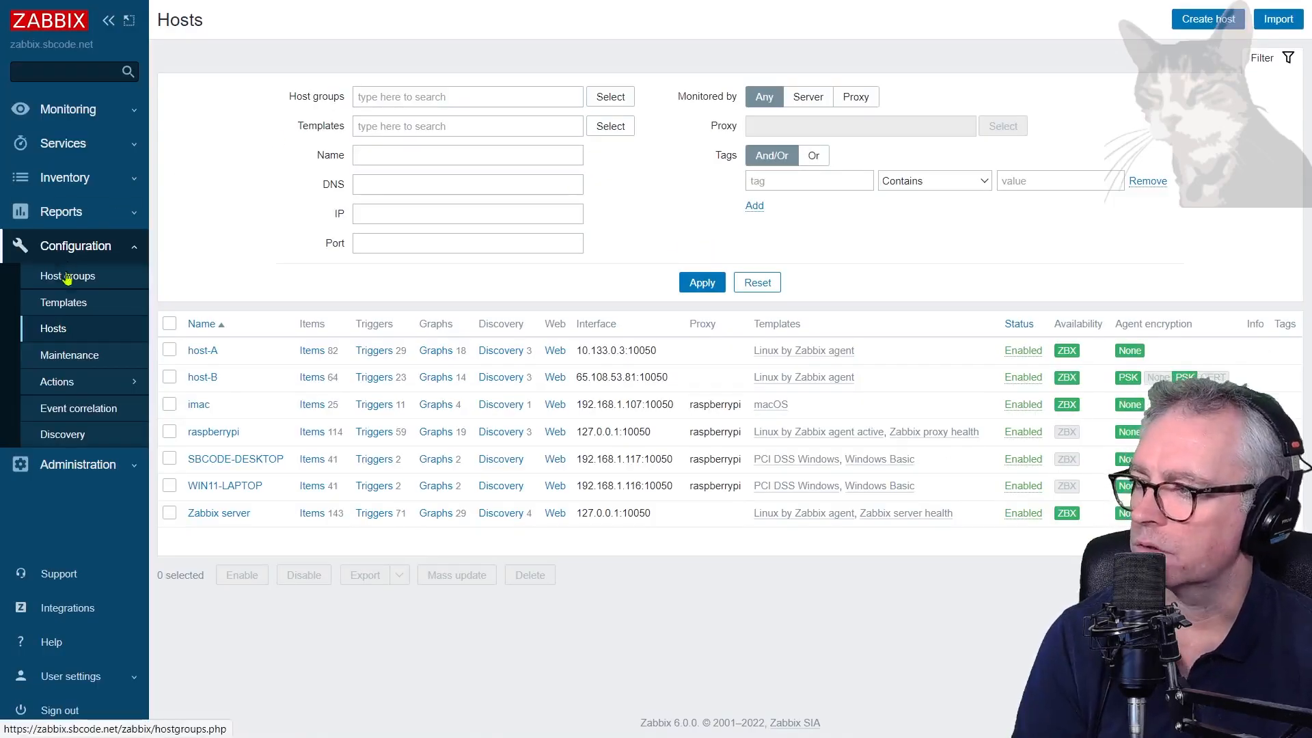
Step: Find the Windows Basic template by filtering templates for "basic", and open its NODATA for 120 Seconds trigger
{"action": "left_click", "coordinate": [141, 303]}
{"action": "left_click", "coordinate": [445, 153]}
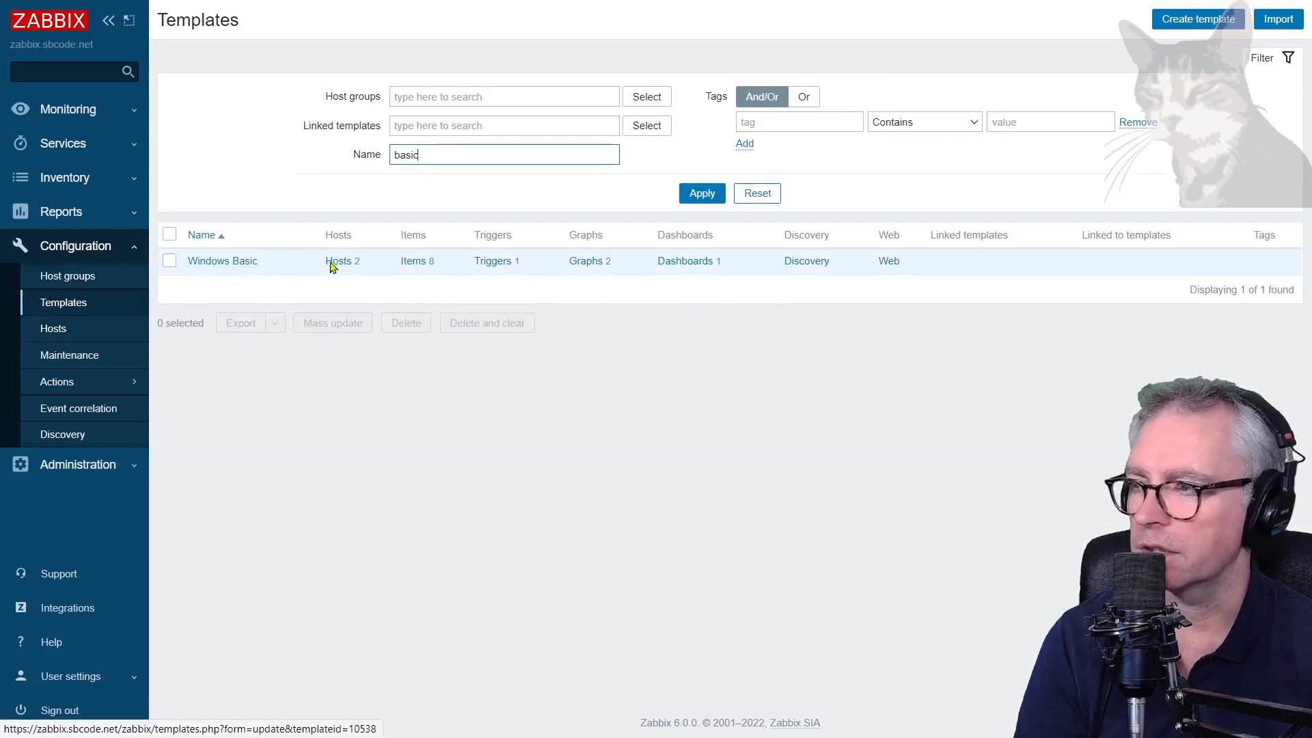
{"action": "left_click", "coordinate": [486, 266]}
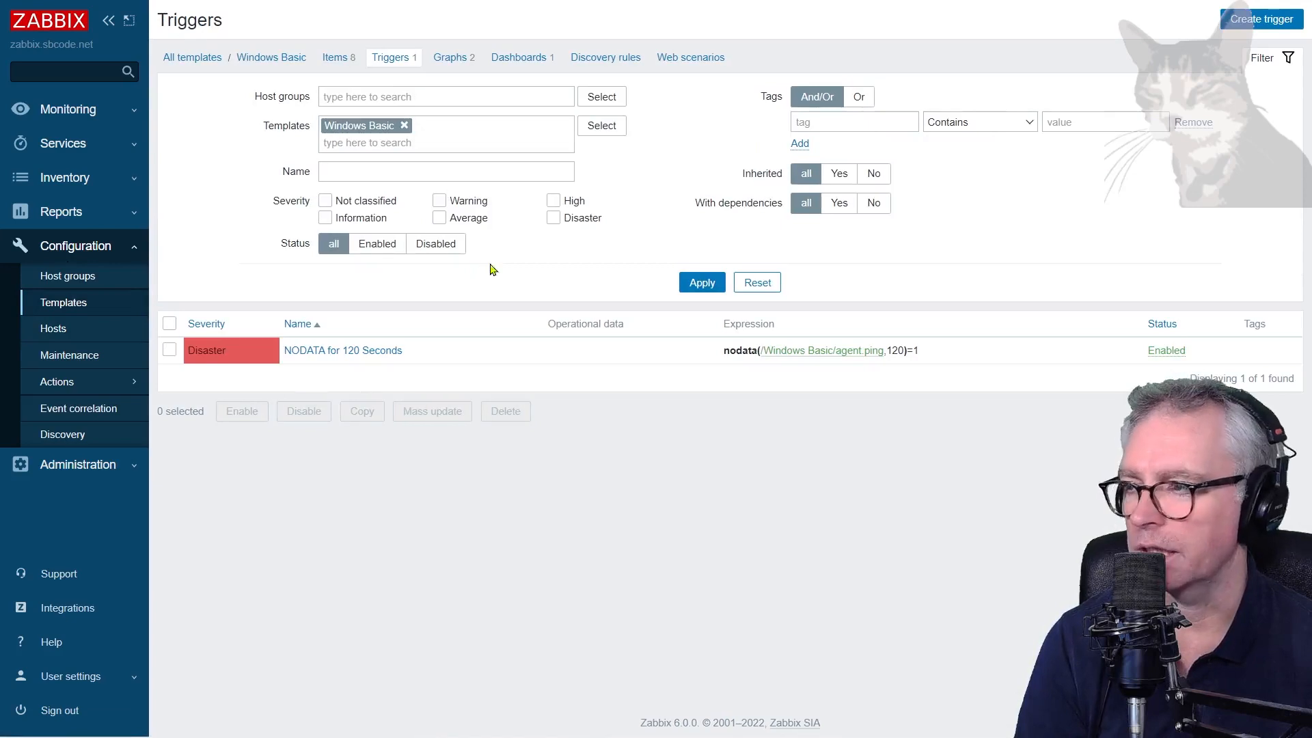
{"action": "left_click", "coordinate": [343, 353]}
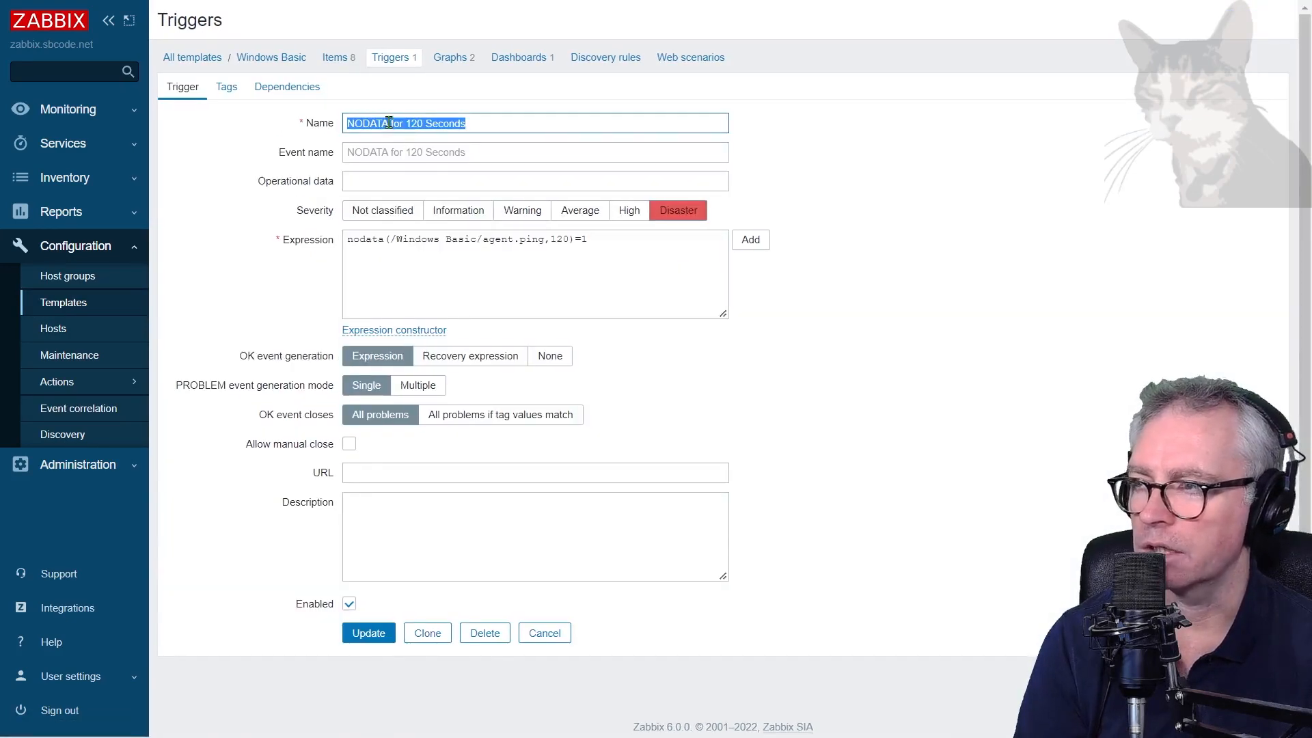
Step: Set the nodata period in the agent.ping trigger expression to 30 and save the trigger
{"action": "double_click", "coordinate": [559, 239]}
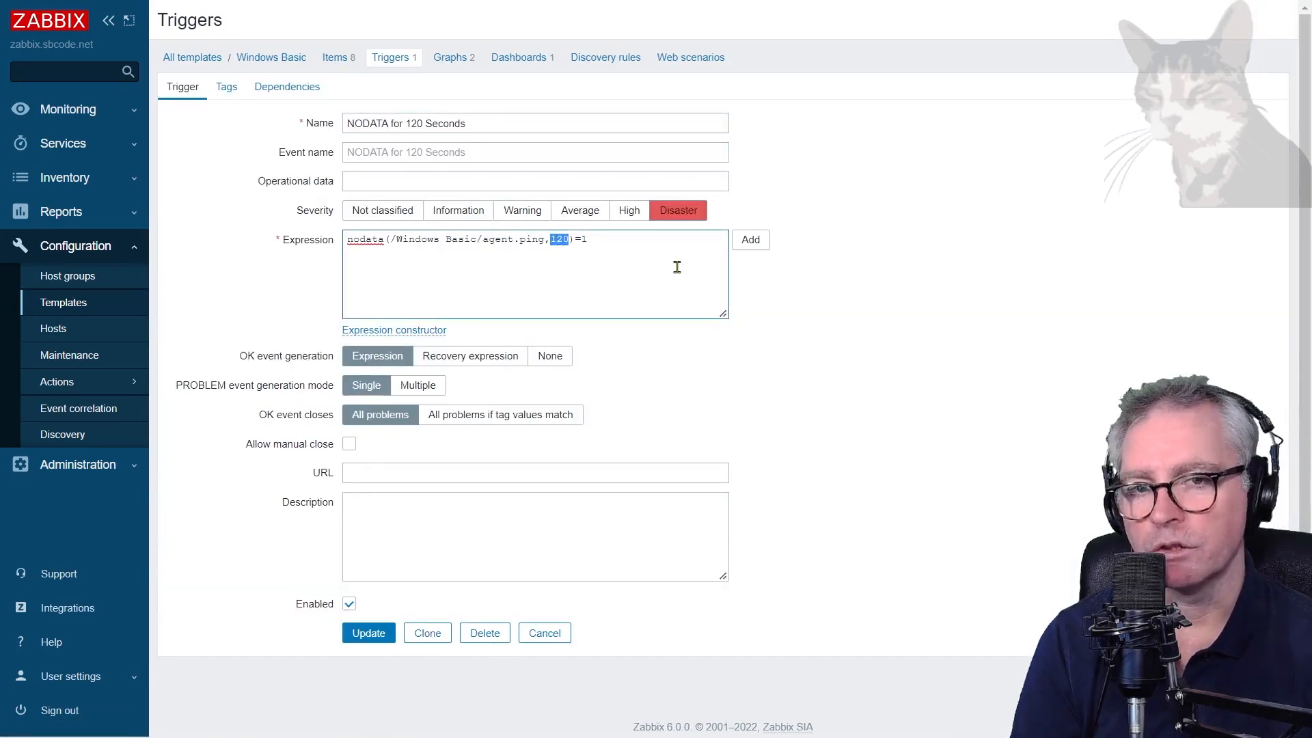
{"action": "type", "text": "30"}
{"action": "left_click", "coordinate": [650, 267]}
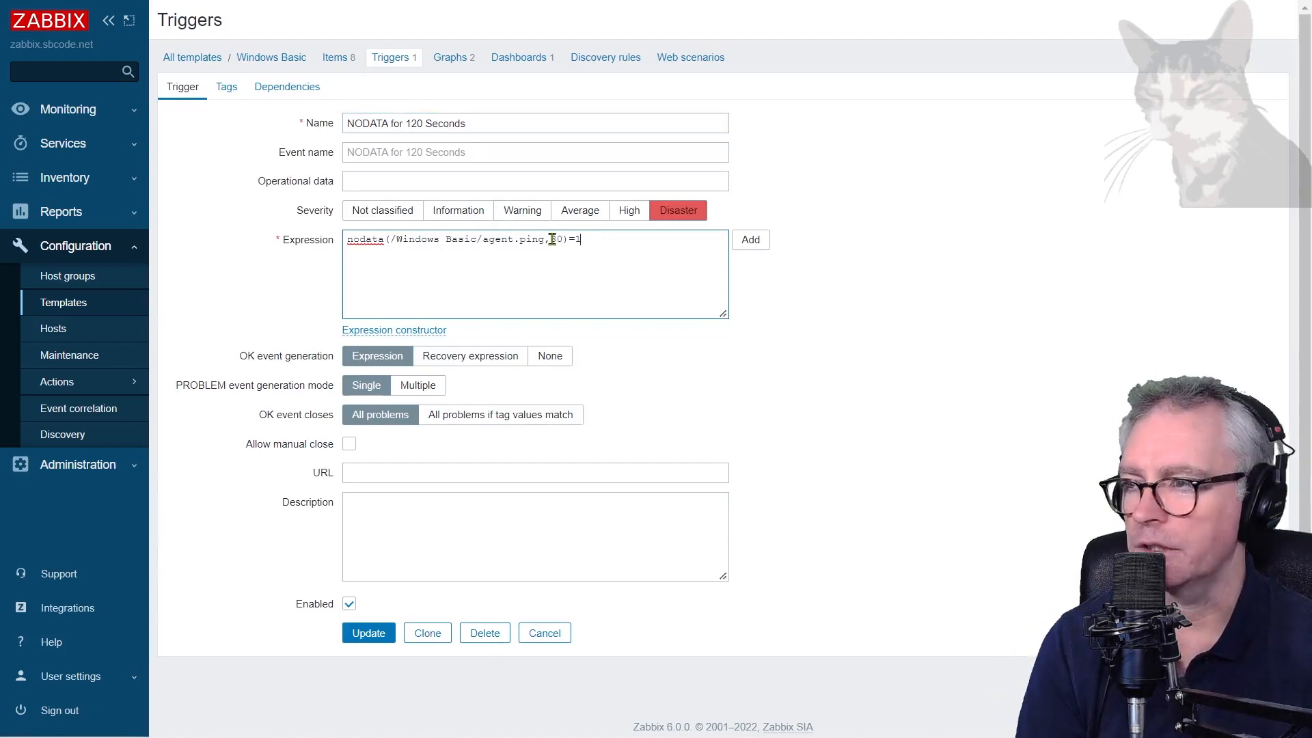
{"action": "left_click_drag", "start_coordinate": [544, 240], "coordinate": [479, 236]}
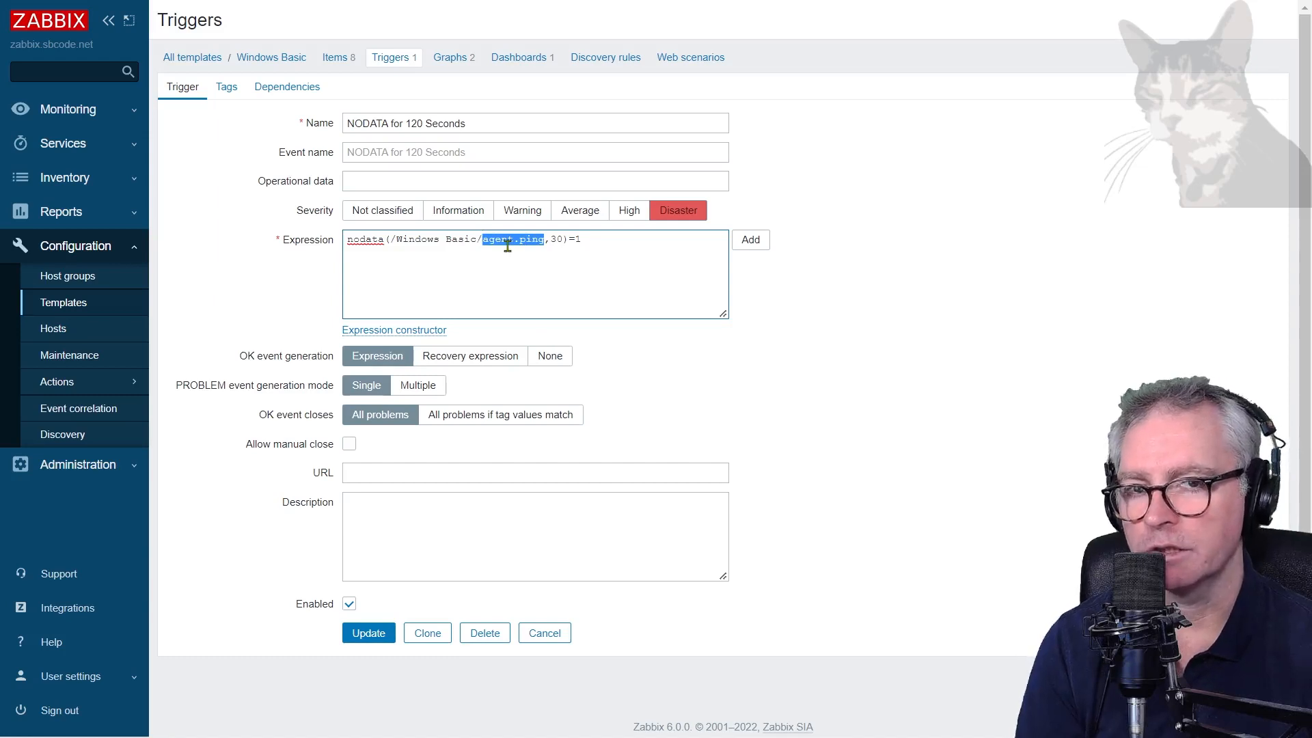
{"action": "left_click_drag", "start_coordinate": [550, 239], "coordinate": [565, 239]}
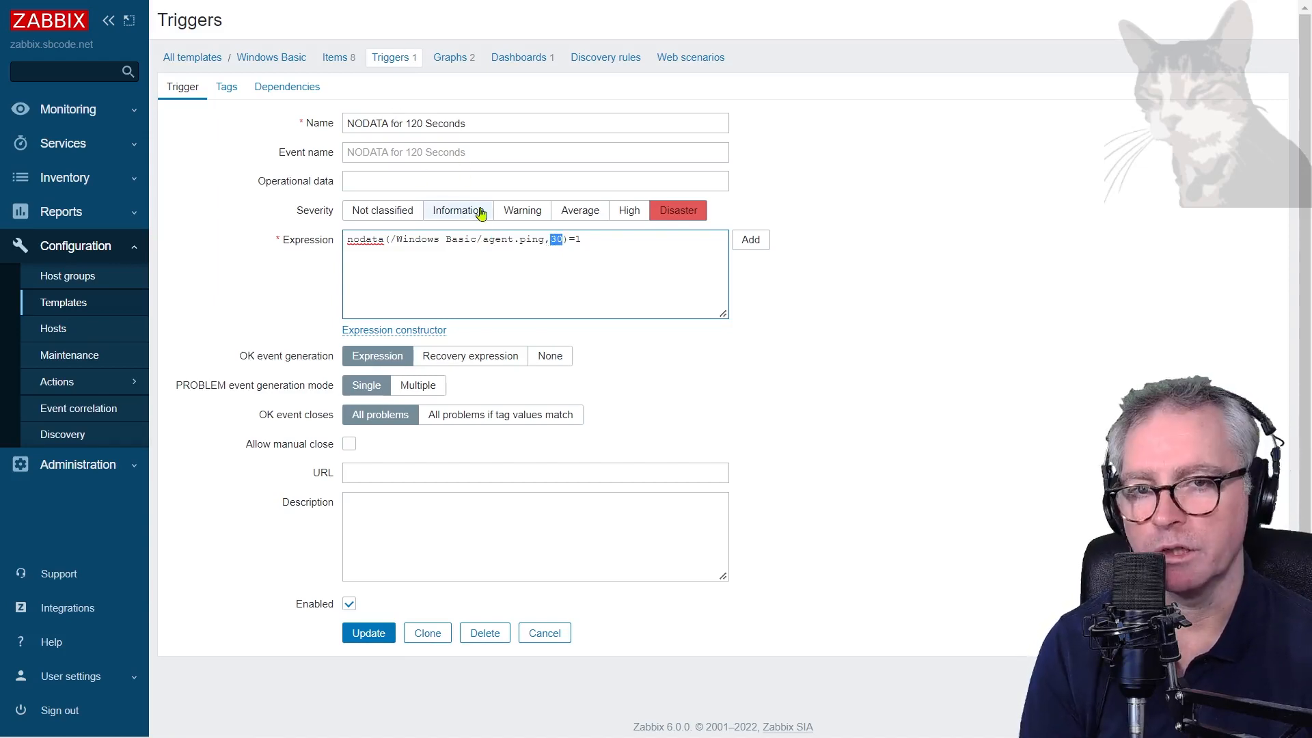
{"action": "left_click", "coordinate": [369, 634]}
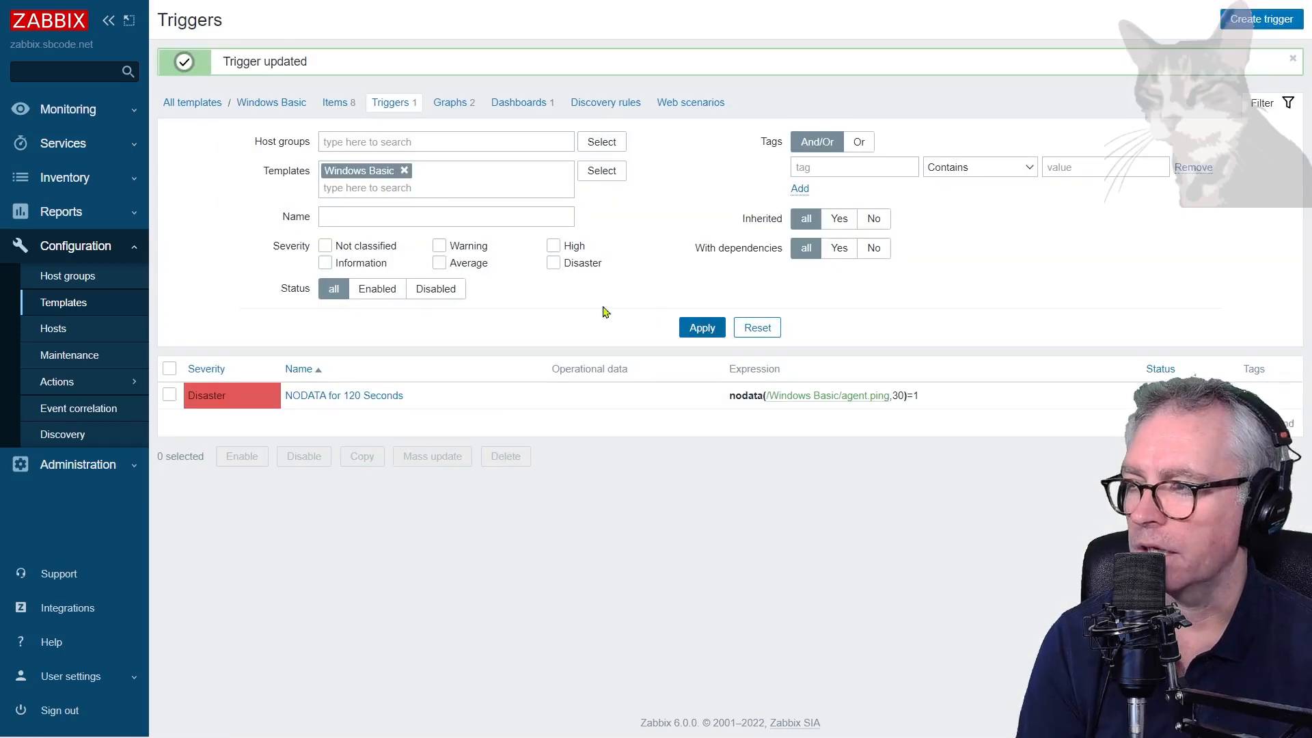
Step: Check the Windows Basic items' update intervals and refresh the recent problems list to watch for repeated SBCODE-DESKTOP alerts
{"action": "left_click", "coordinate": [342, 105]}
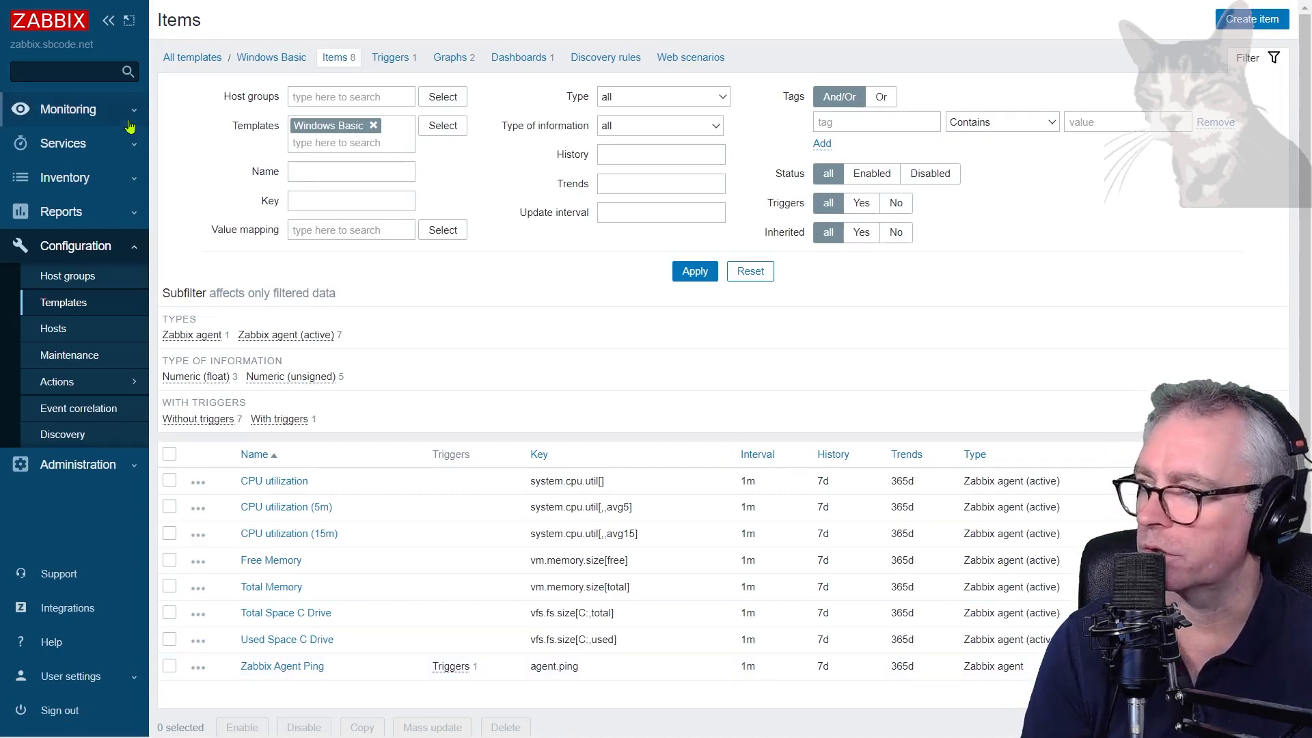
{"action": "left_click", "coordinate": [68, 109]}
{"action": "left_click", "coordinate": [66, 171]}
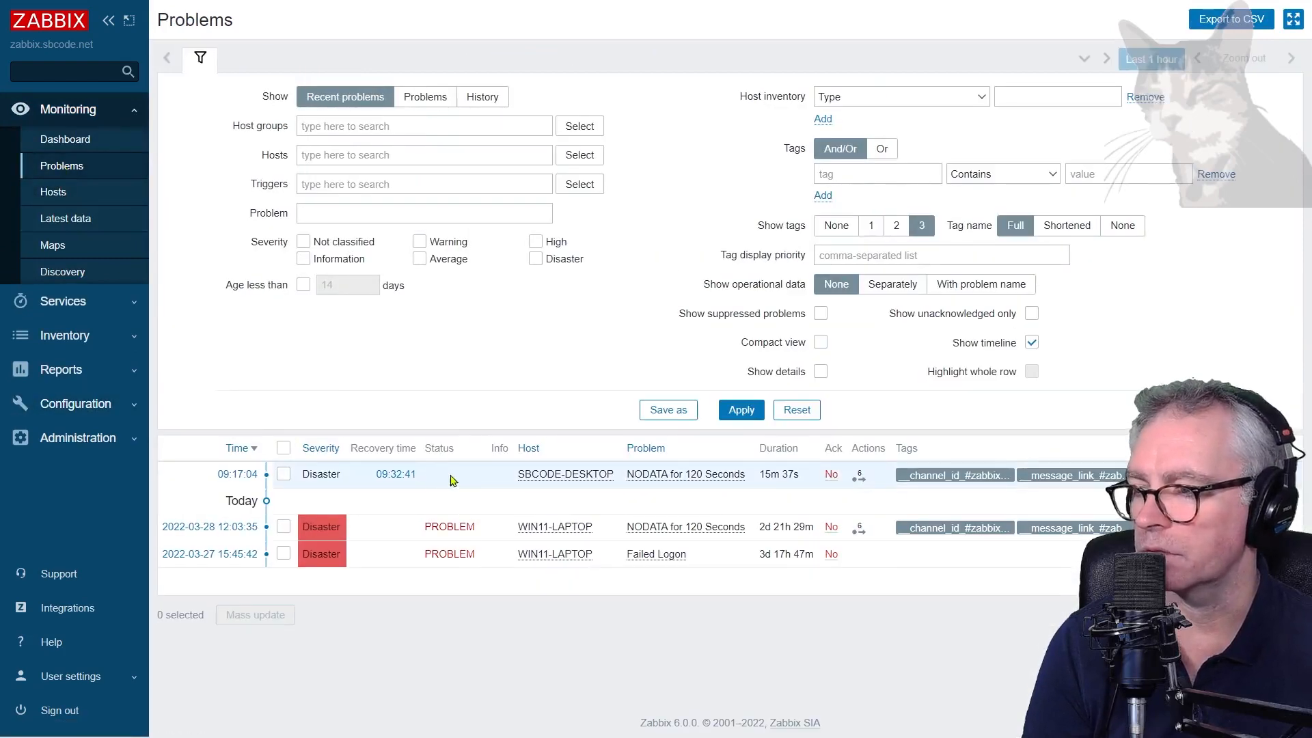
{"action": "left_click", "coordinate": [740, 410]}
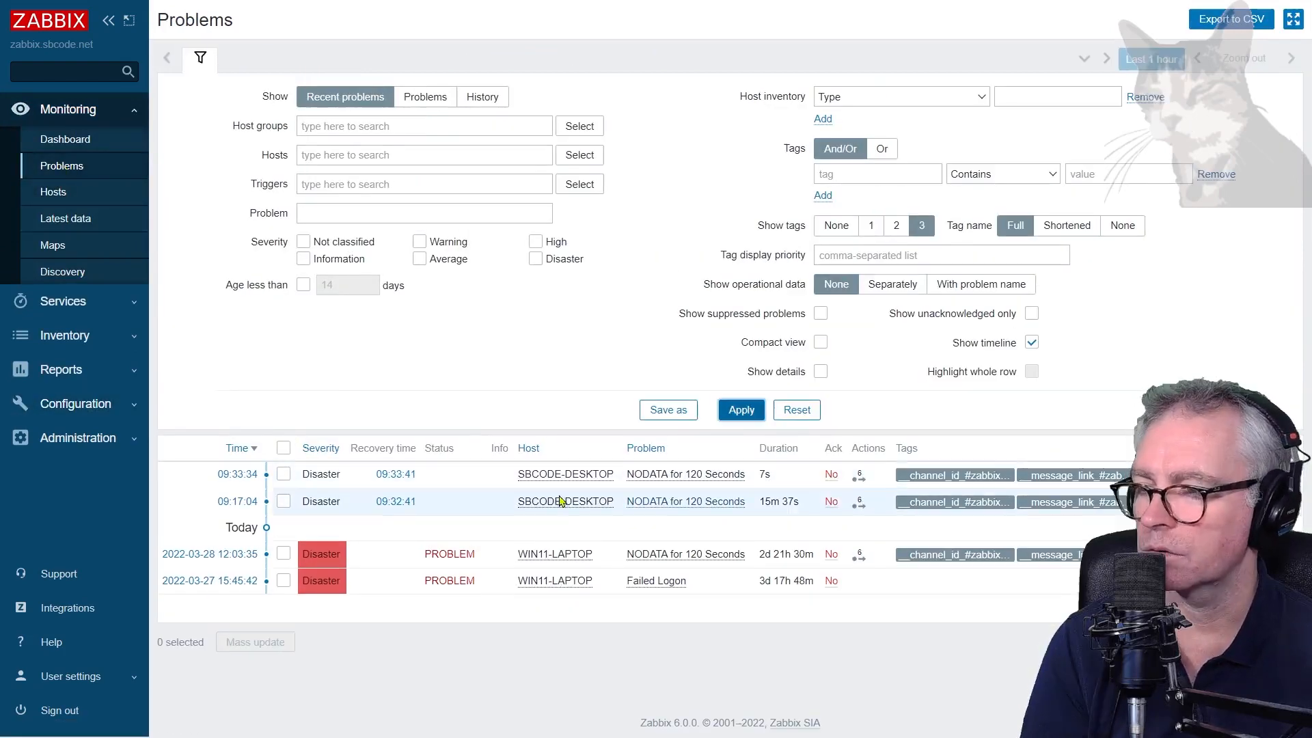
{"action": "left_click", "coordinate": [734, 411]}
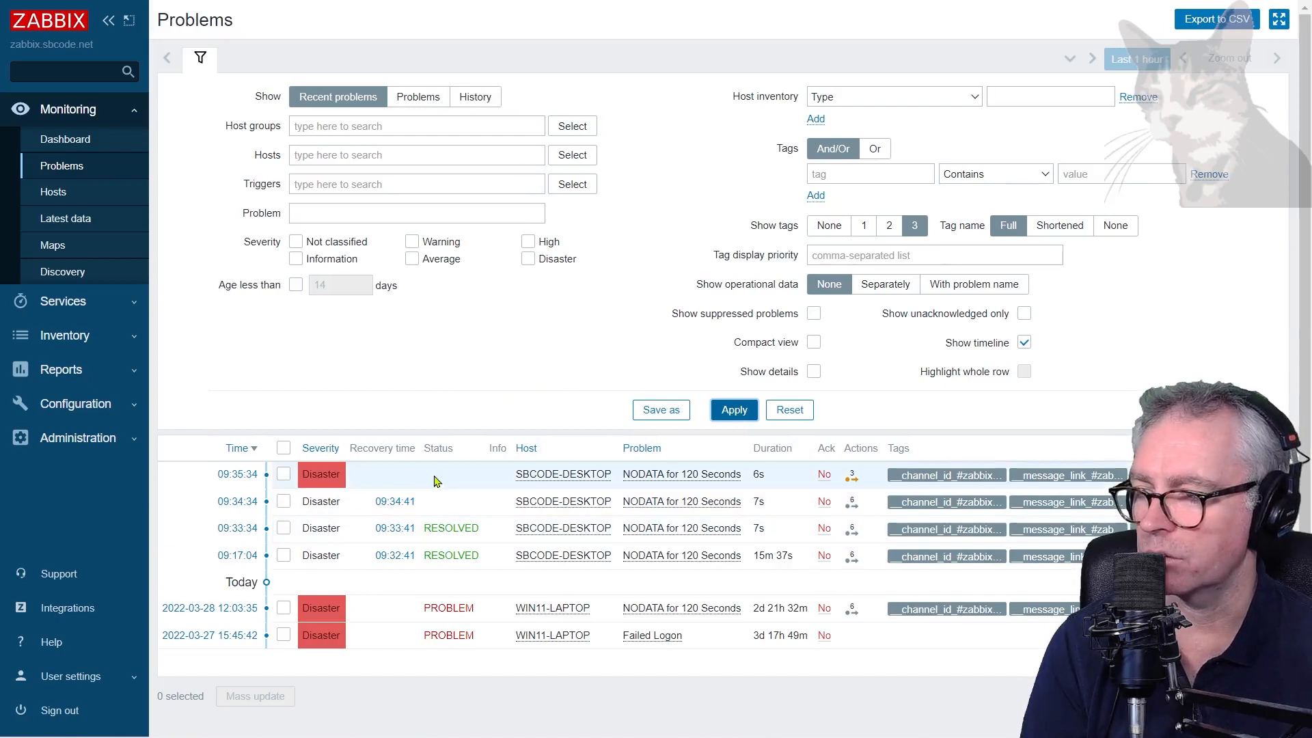
{"action": "left_click", "coordinate": [734, 410]}
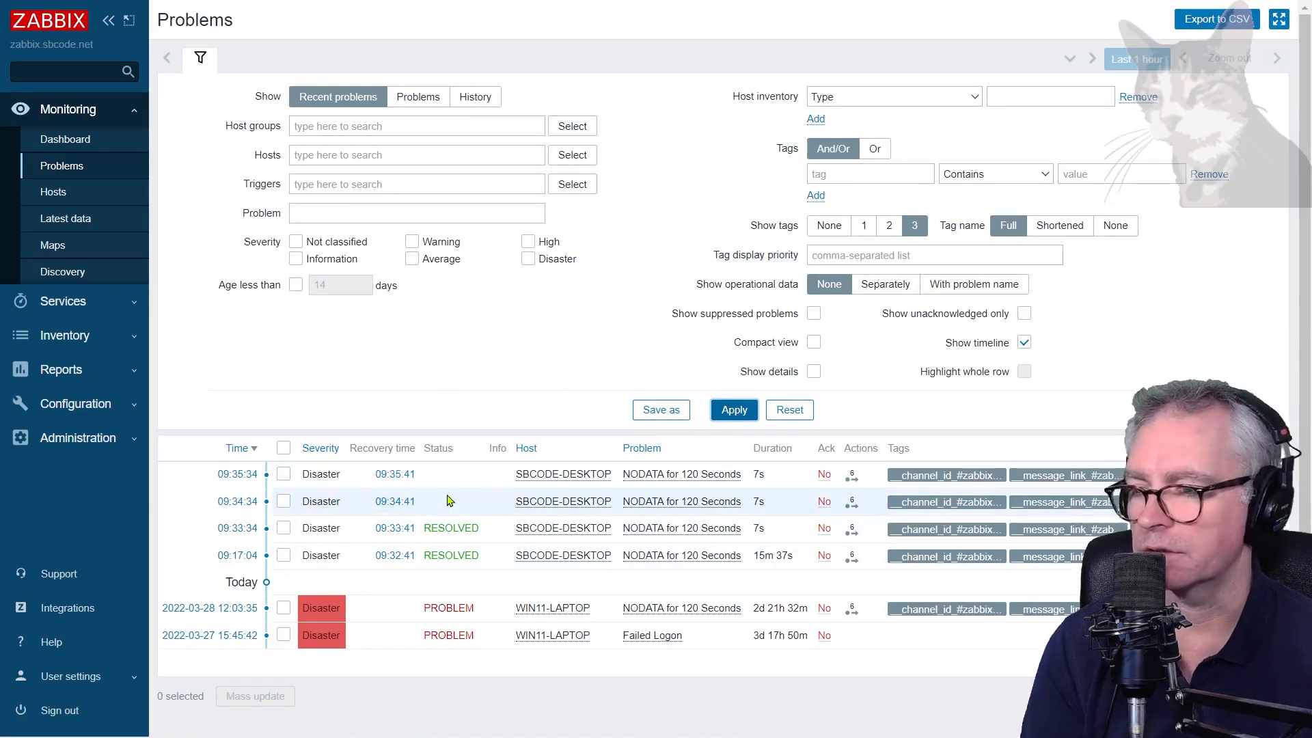
Step: From the SBCODE-DESKTOP NODATA problem, reach the parent Windows Basic trigger, set its nodata period to 2m and save it
{"action": "left_click", "coordinate": [677, 477]}
{"action": "left_click", "coordinate": [724, 530]}
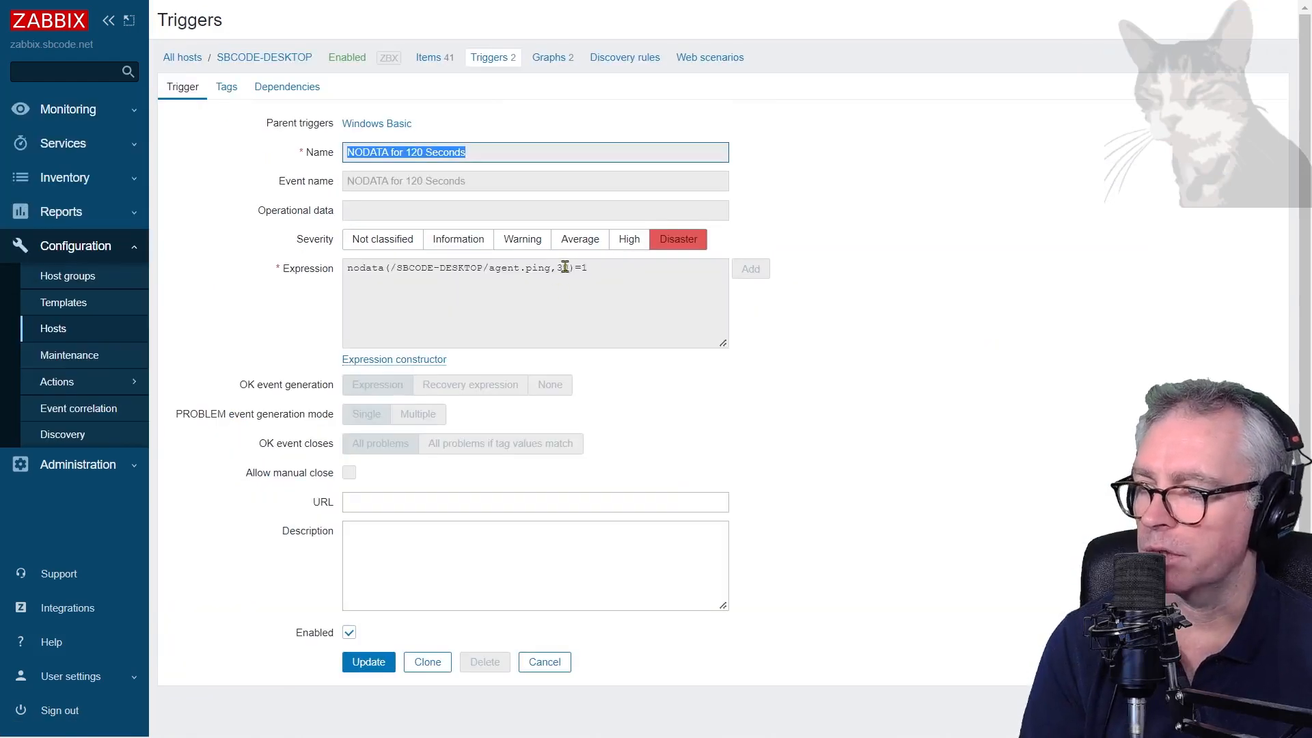
{"action": "left_click", "coordinate": [380, 124]}
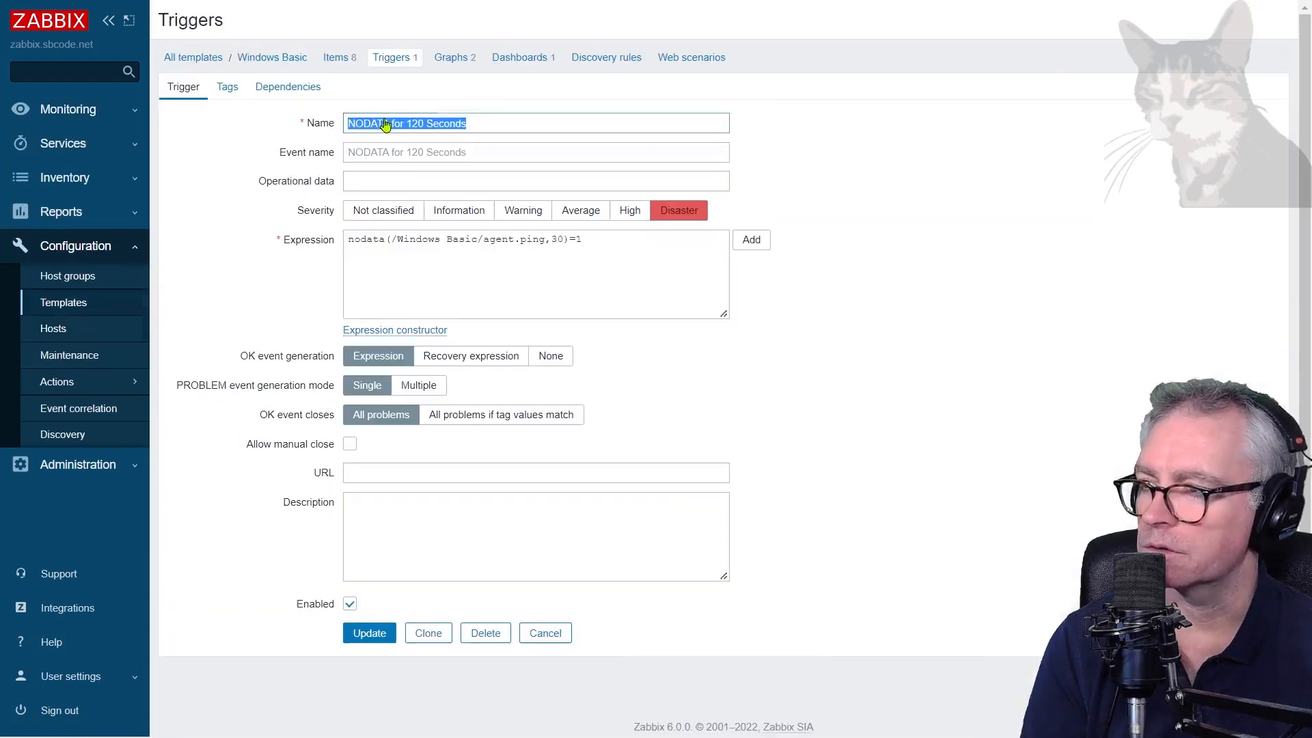
{"action": "double_click", "coordinate": [560, 239]}
{"action": "type", "text": "120"}
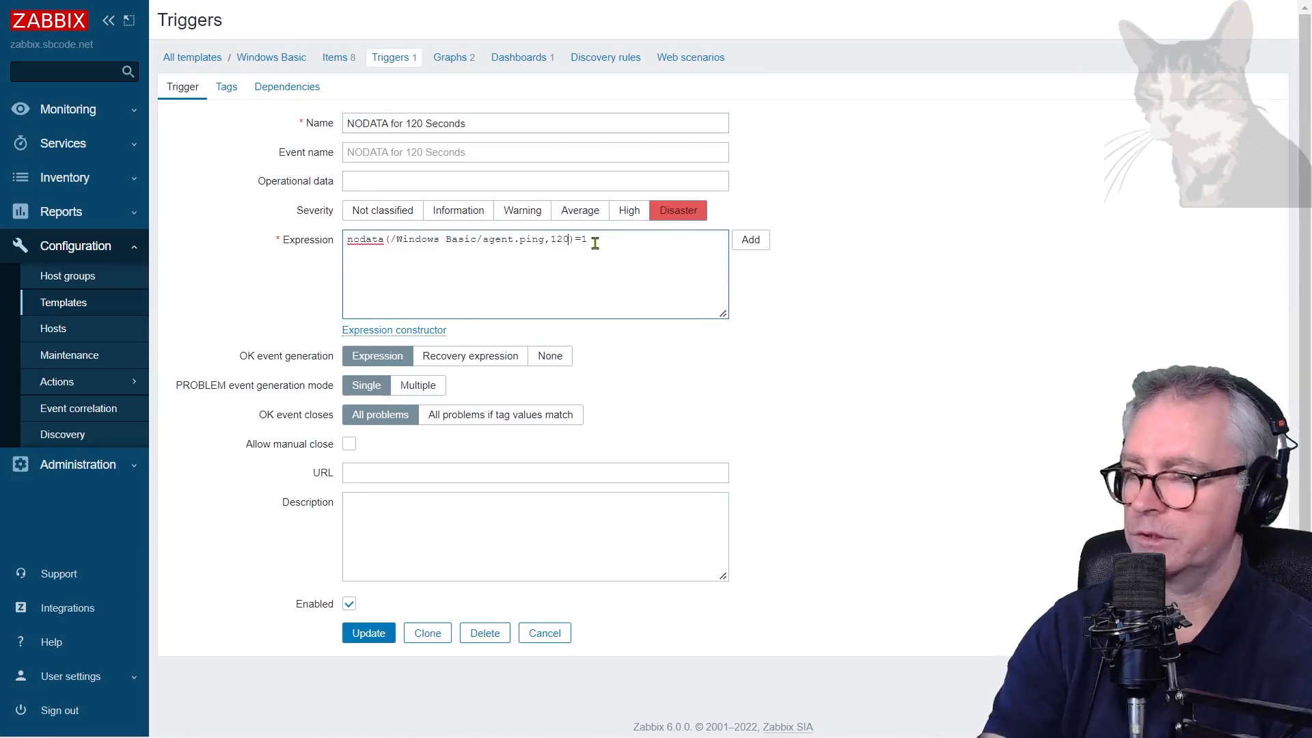
{"action": "key", "text": "BackSpace"}
{"action": "key", "text": "BackSpace"}
{"action": "key", "text": "BackSpace"}
{"action": "type", "text": "2m"}
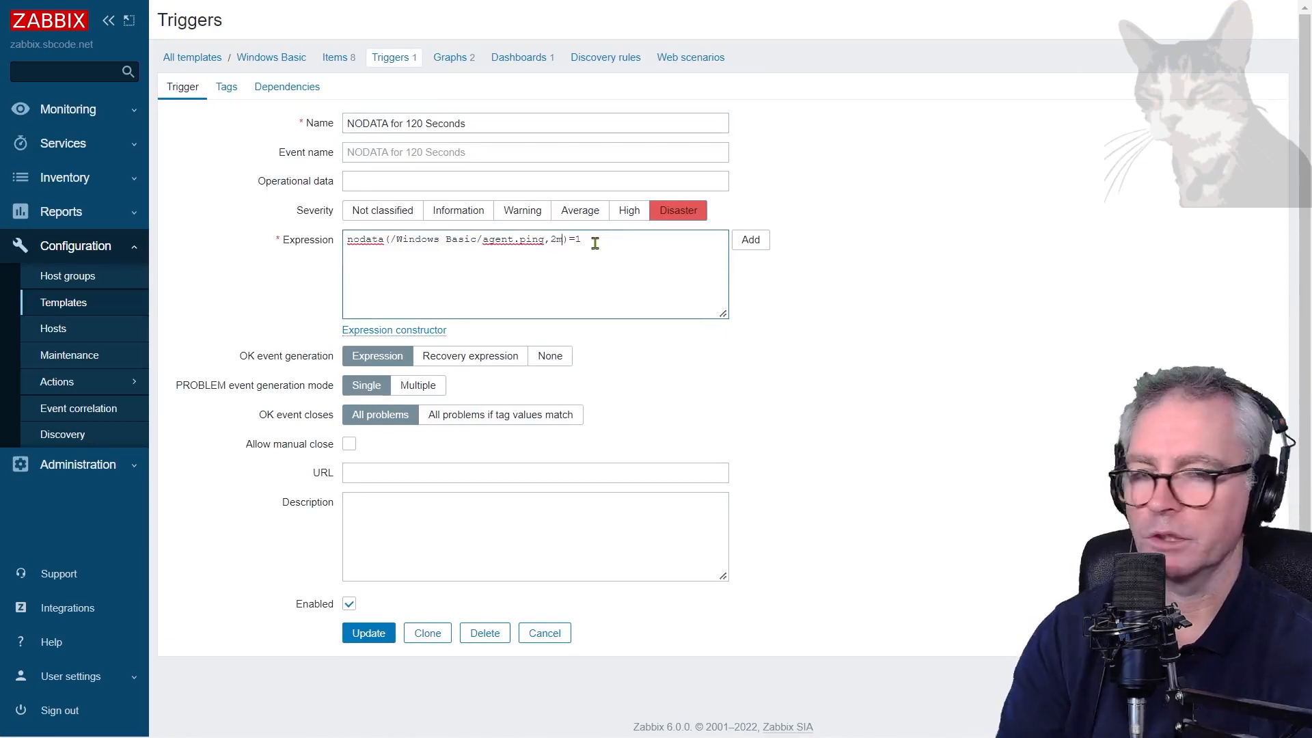
{"action": "left_click", "coordinate": [369, 632]}
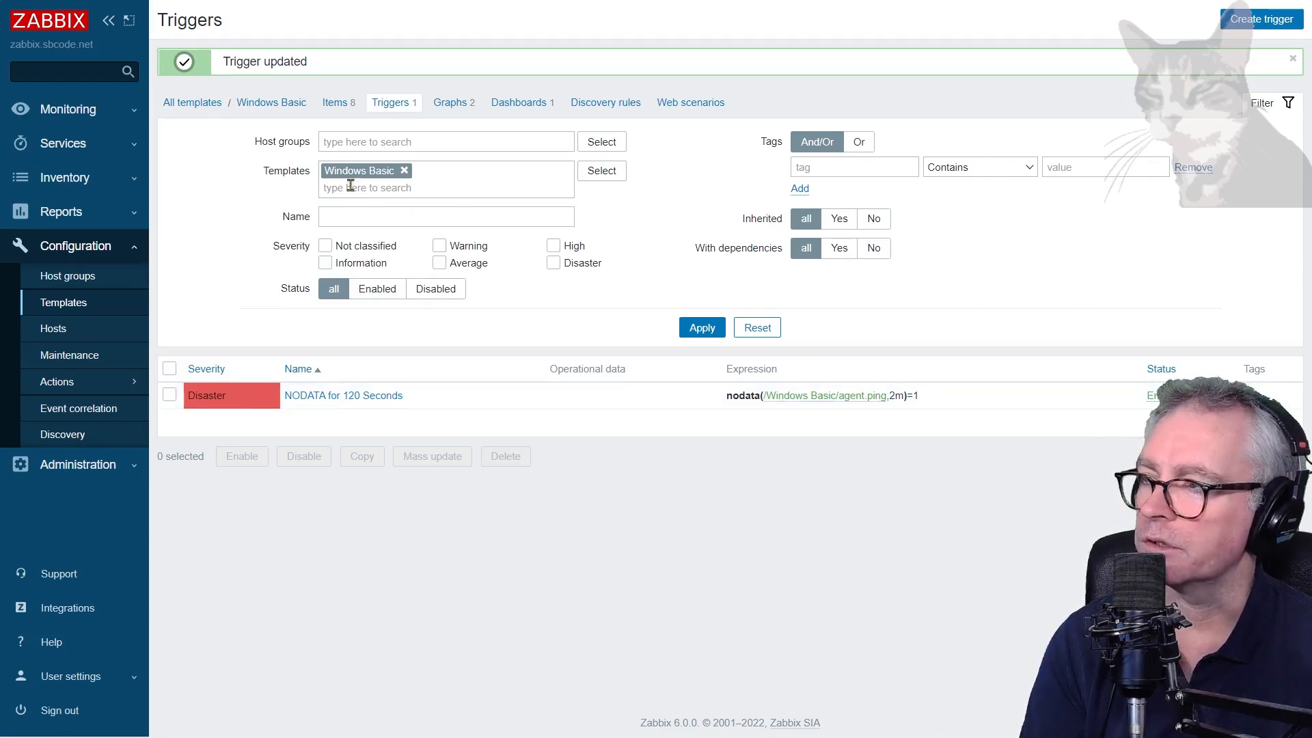
Step: Disable the NODATA for 120 Seconds trigger on host SBCODE-DESKTOP and re-enable it through its status
{"action": "left_click", "coordinate": [58, 338]}
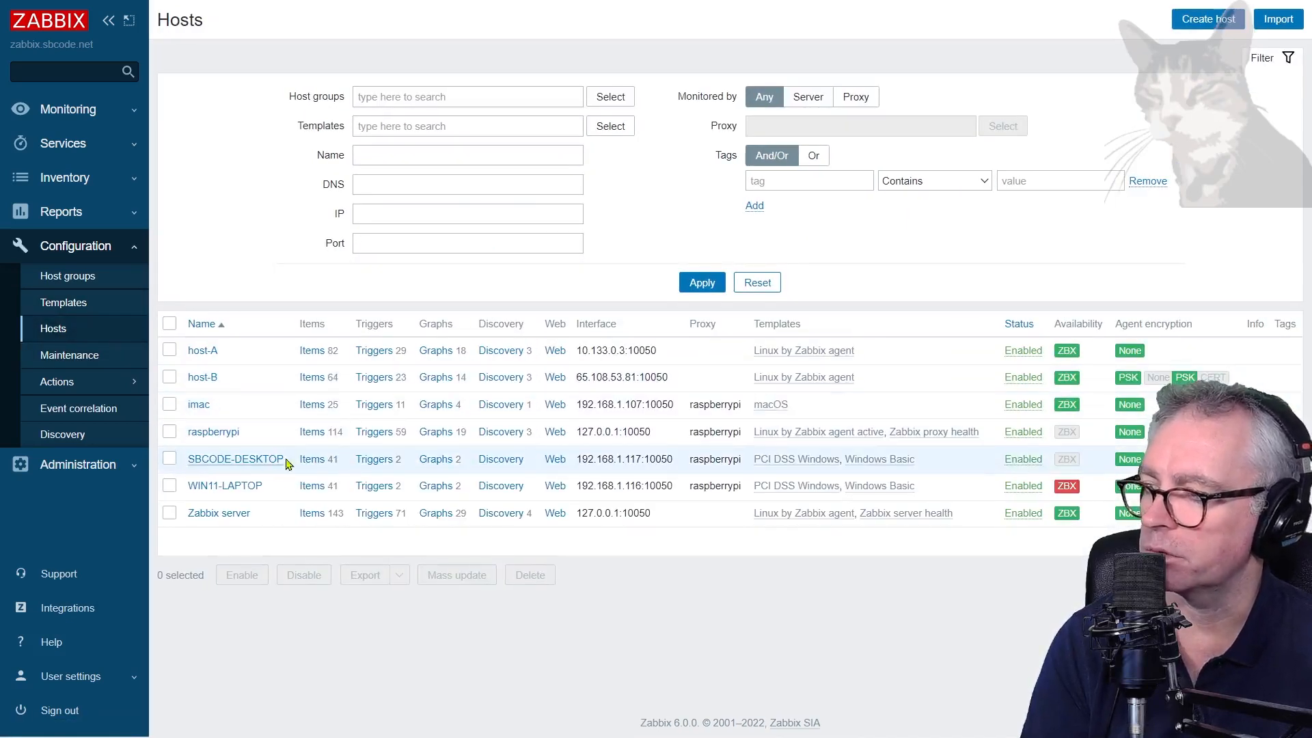
{"action": "left_click", "coordinate": [373, 460]}
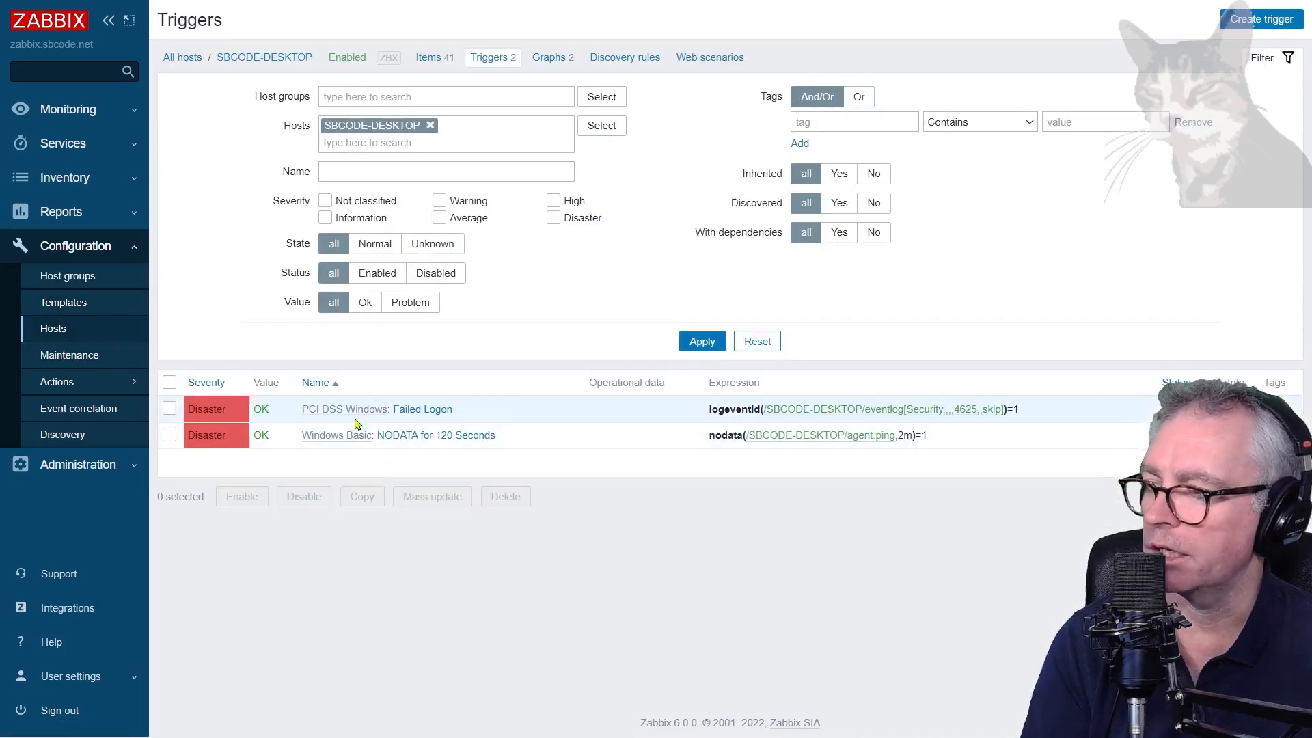
{"action": "left_click", "coordinate": [170, 435]}
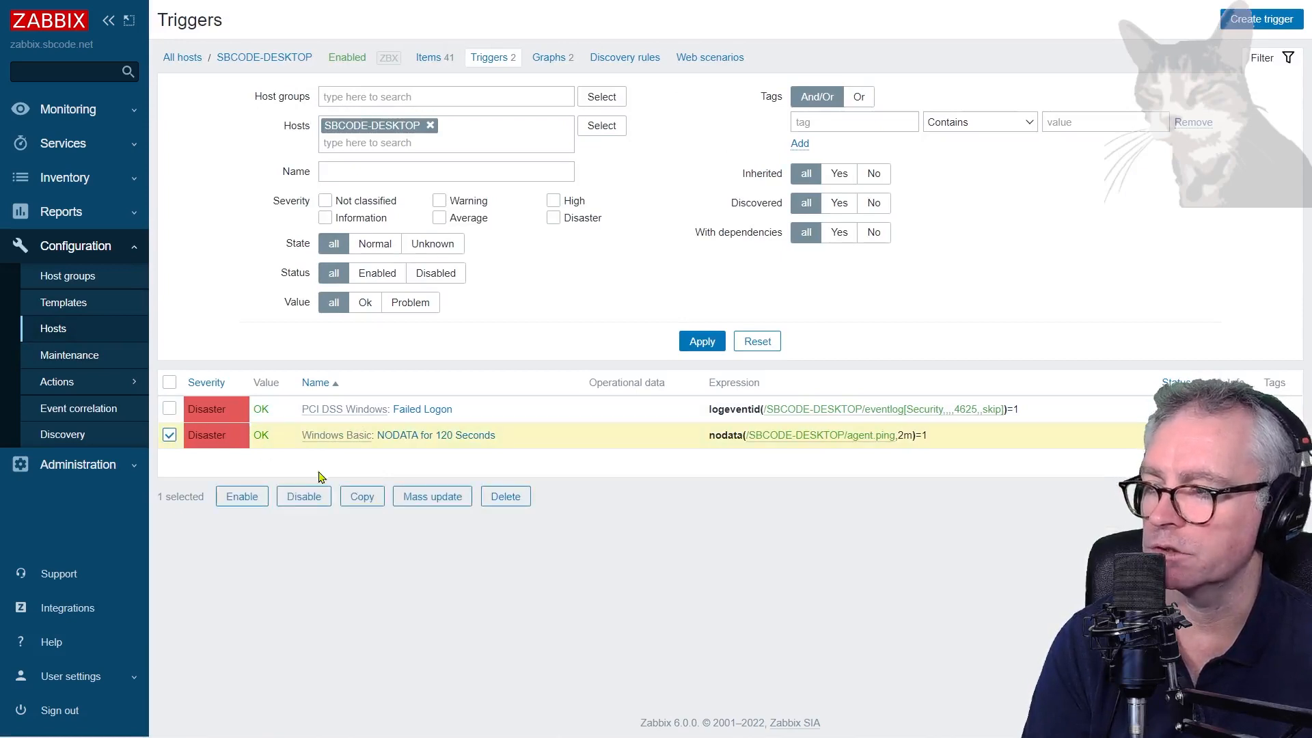
{"action": "left_click", "coordinate": [301, 497]}
{"action": "key", "text": "Return"}
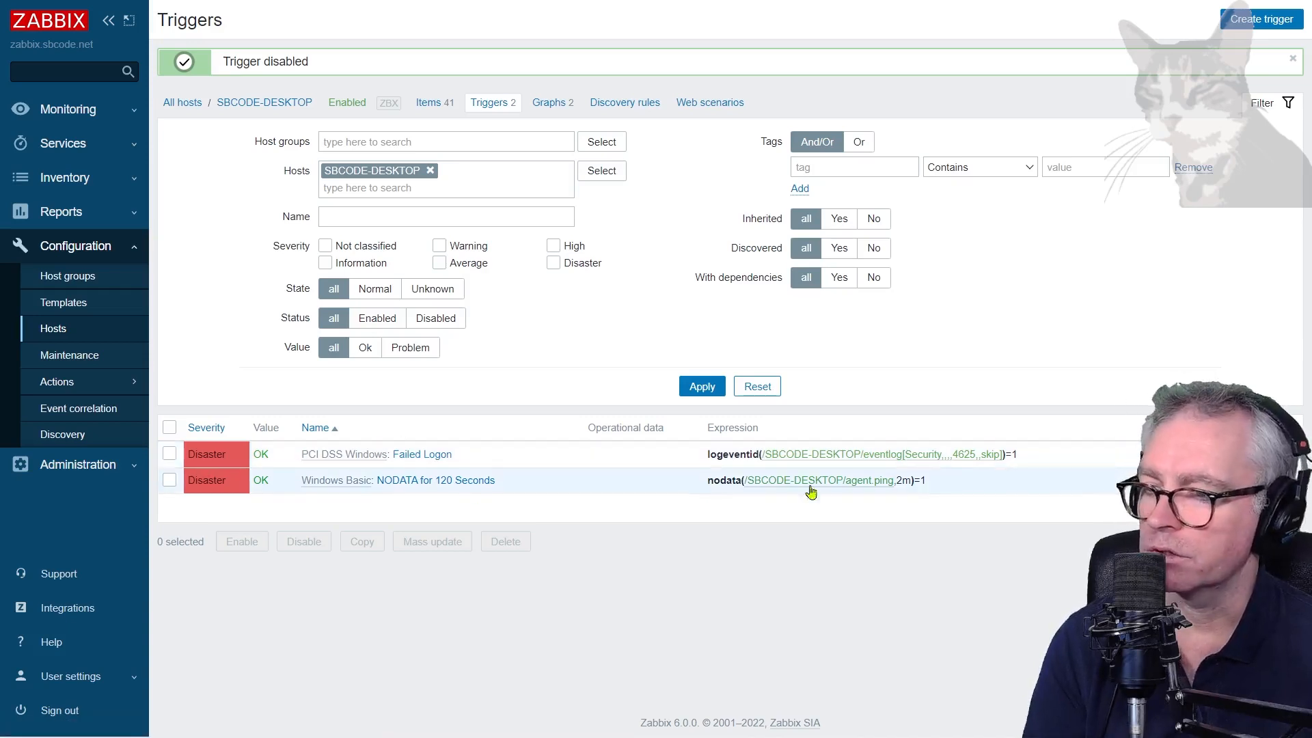
{"action": "left_click", "coordinate": [1178, 481]}
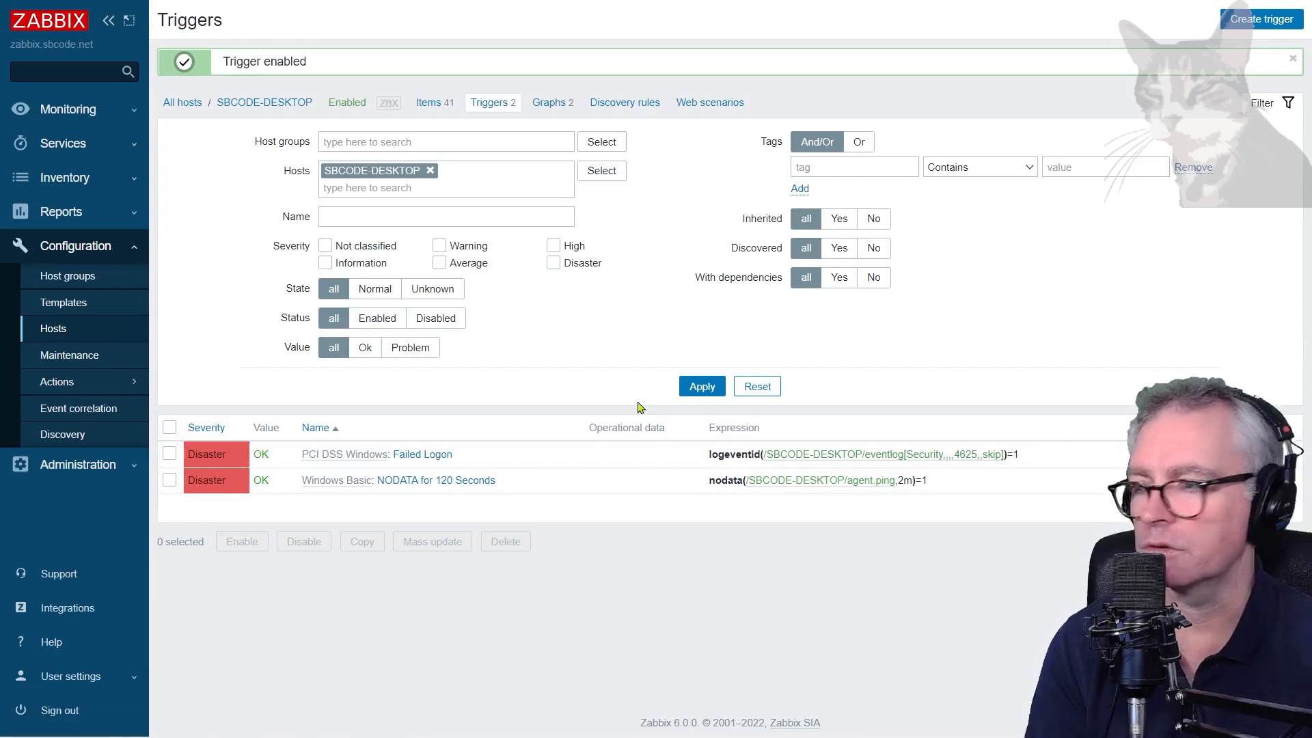
Step: Disable the NODATA for 120 Seconds trigger at template level in Windows Basic
{"action": "left_click", "coordinate": [355, 480]}
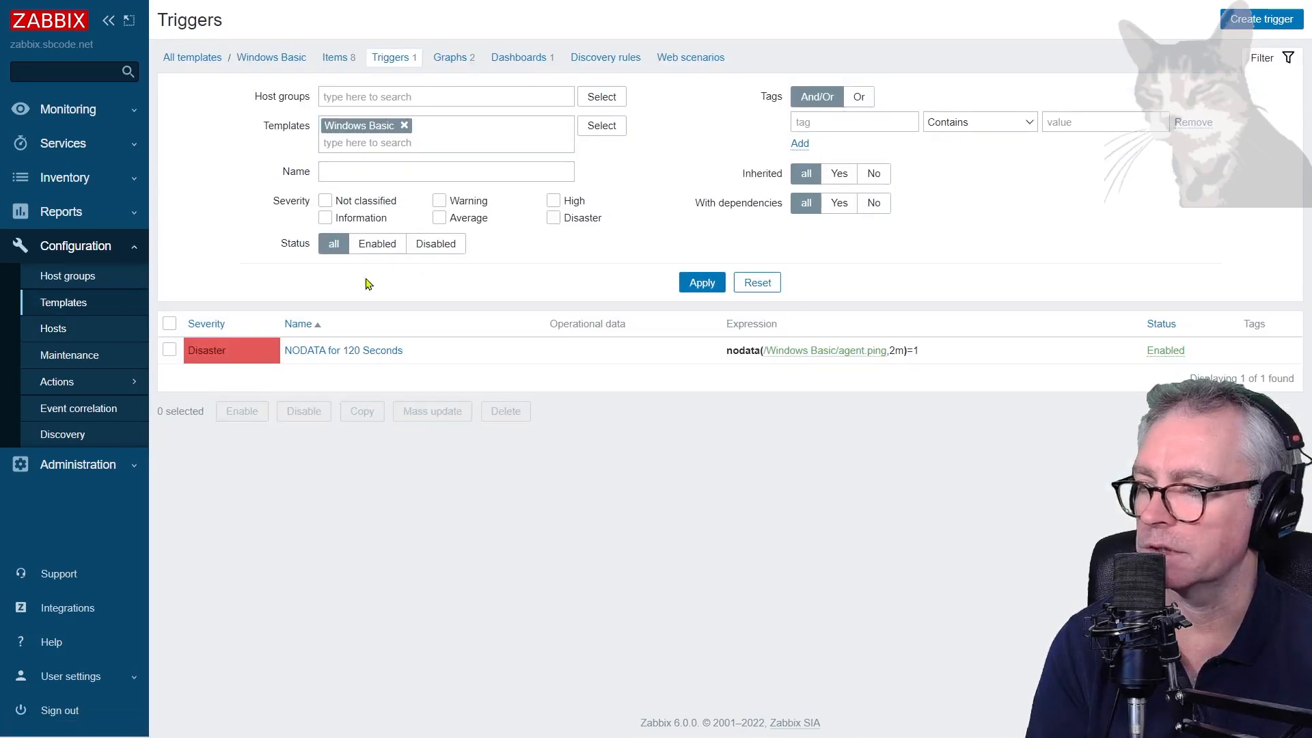
{"action": "left_click", "coordinate": [169, 350]}
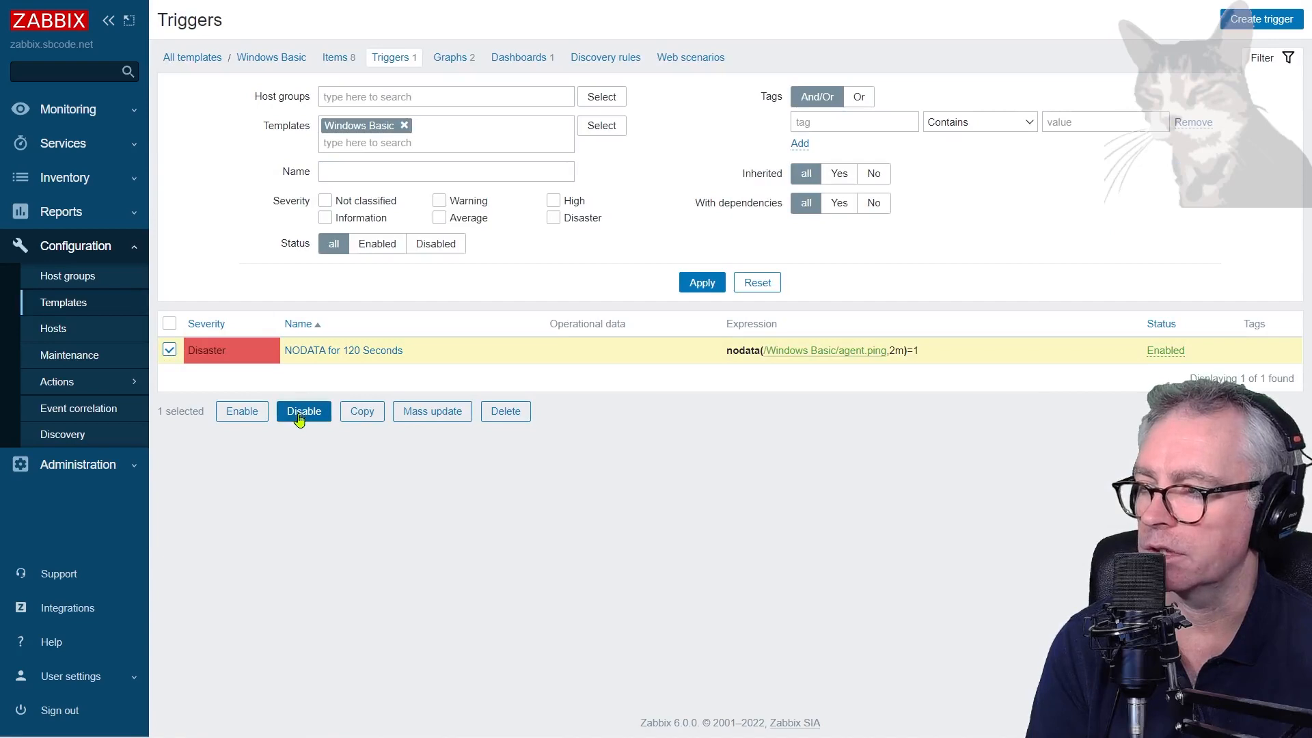
{"action": "left_click", "coordinate": [301, 413]}
{"action": "left_click", "coordinate": [740, 75]}
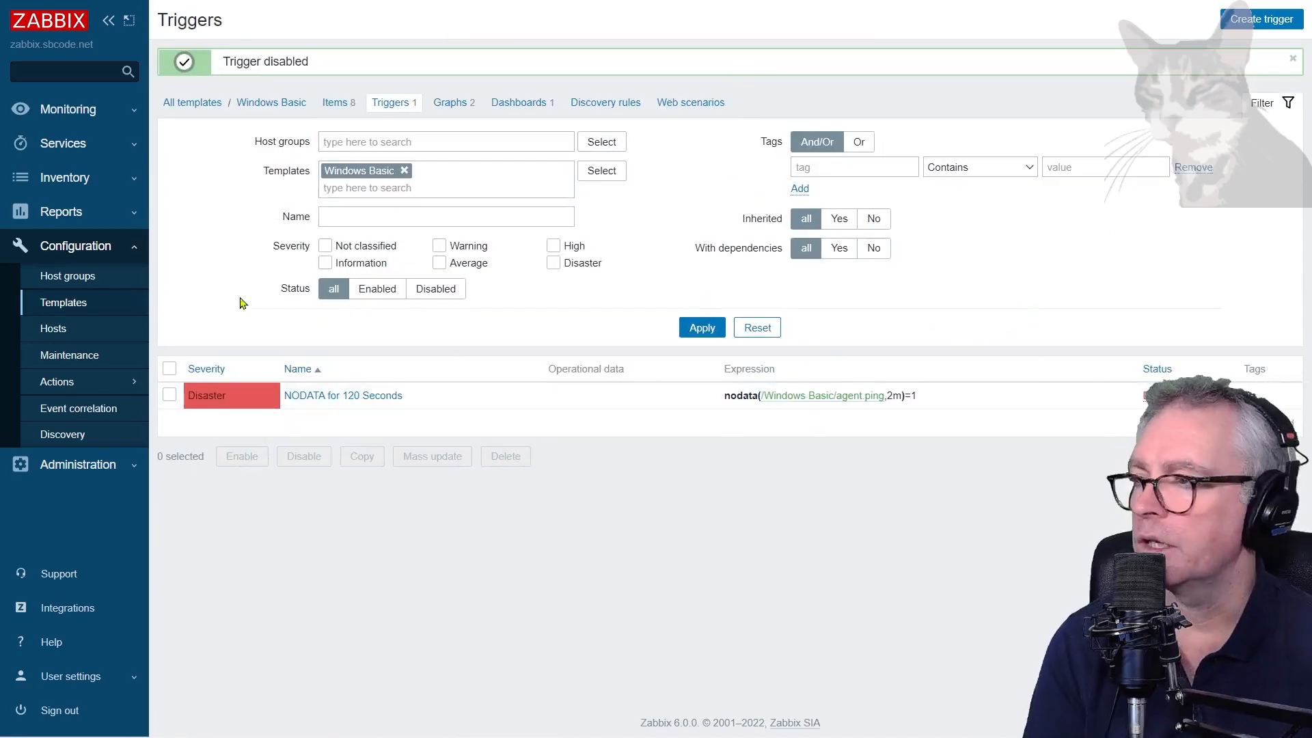
Step: Filter the templates by "active" and review the trigger severities of the Linux by Zabbix agent active template
{"action": "left_click", "coordinate": [66, 311]}
{"action": "double_click", "coordinate": [414, 153]}
{"action": "type", "text": "active"}
{"action": "key", "text": "Return"}
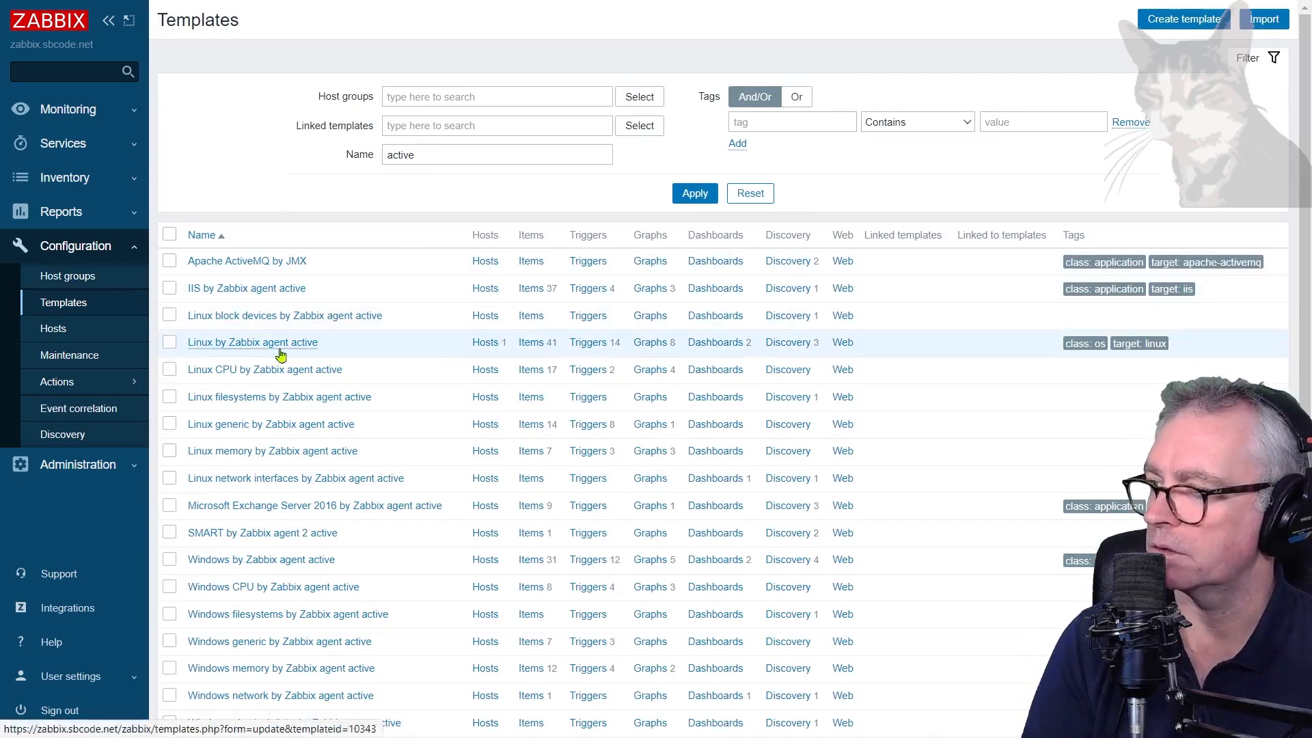
{"action": "left_click", "coordinate": [590, 349]}
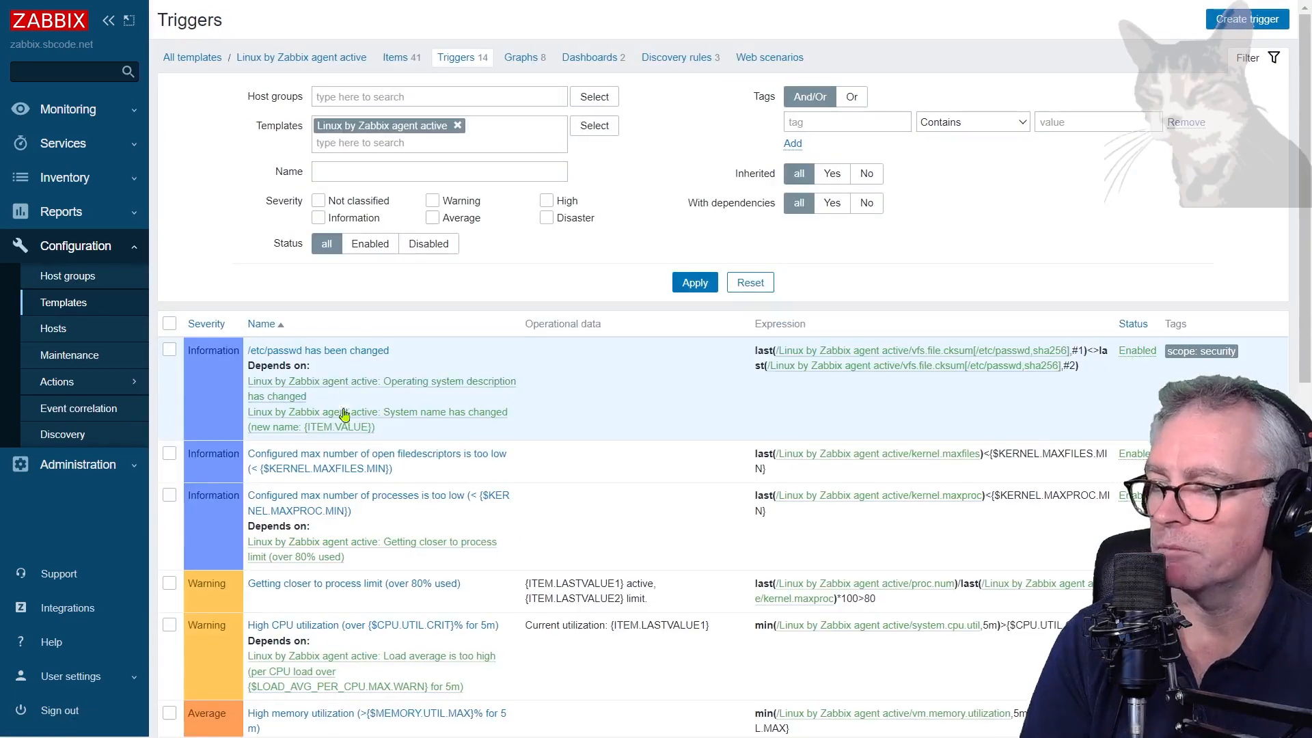
{"action": "scroll", "coordinate": [362, 424], "scroll_direction": "down", "scroll_amount": 10}
{"action": "scroll", "coordinate": [363, 423], "scroll_direction": "up", "scroll_amount": 8}
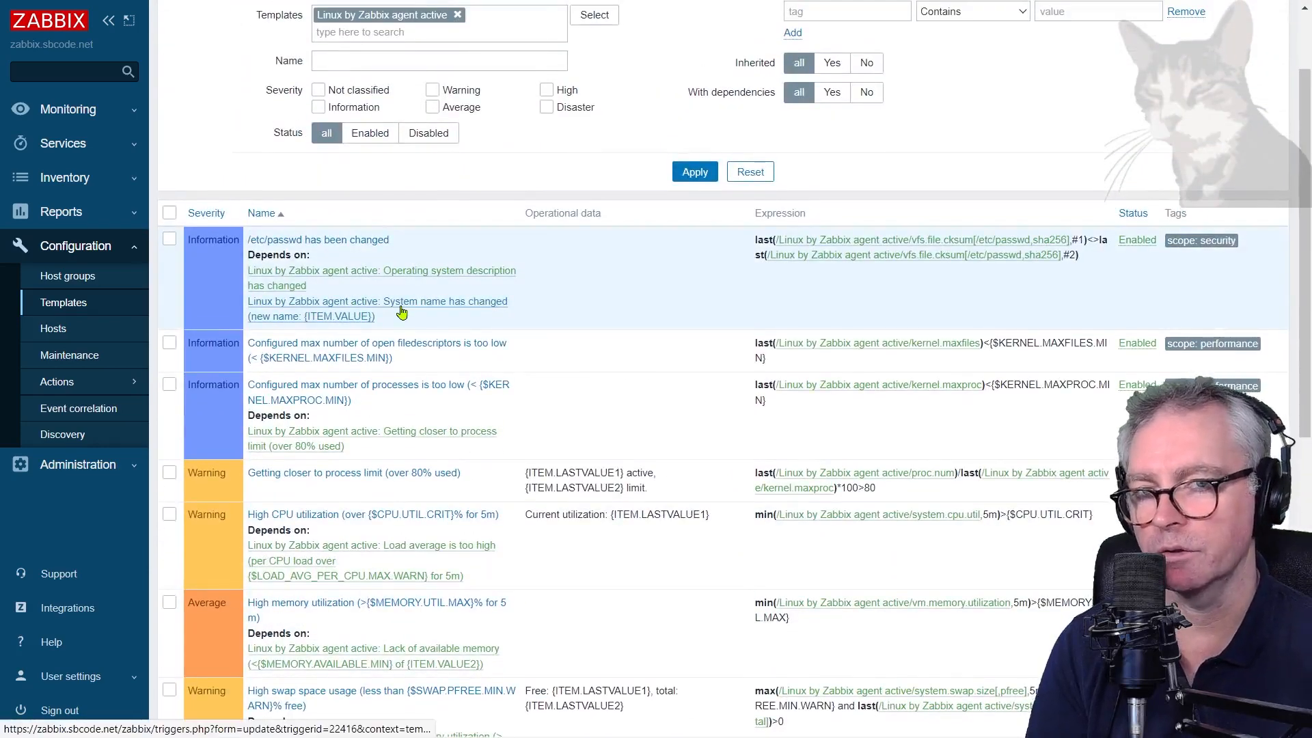
{"action": "scroll", "coordinate": [417, 321], "scroll_direction": "down", "scroll_amount": 6}
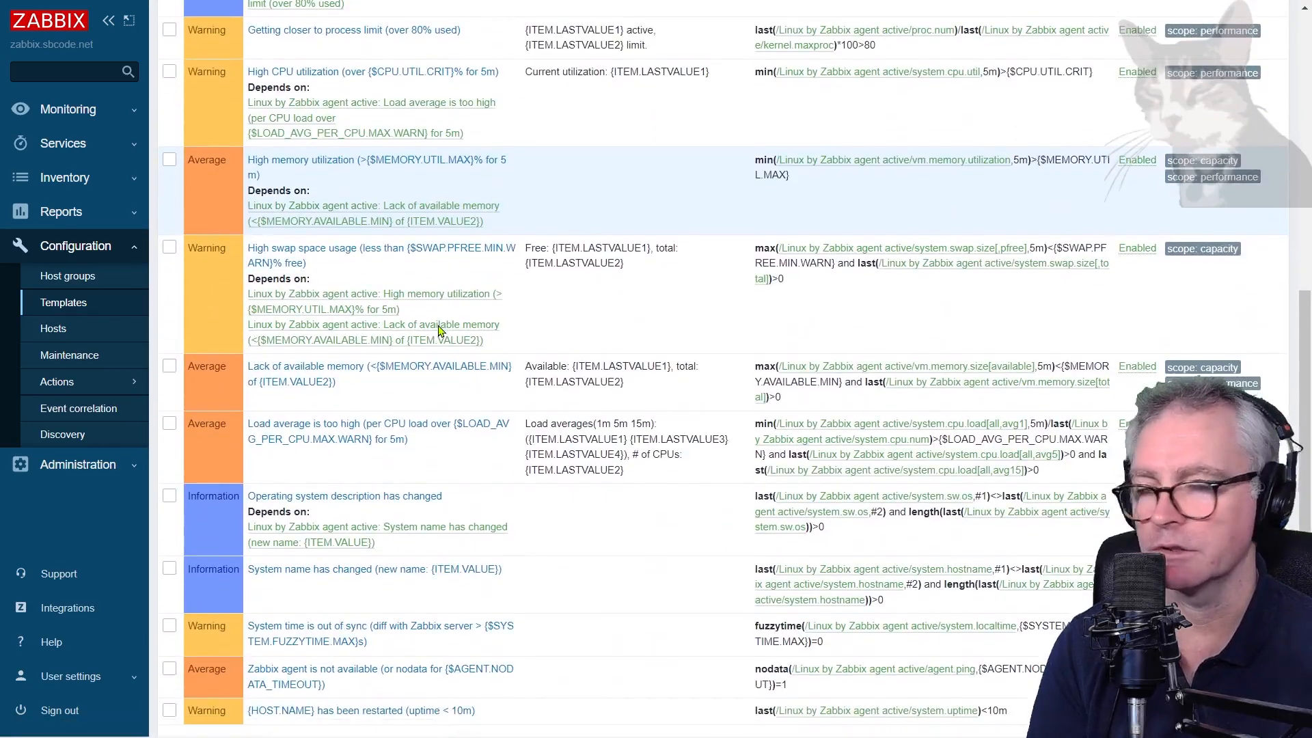
Step: Open the administrator user's media settings and examine which severities are alerted by Email, Slack and Telegram
{"action": "left_click", "coordinate": [78, 464]}
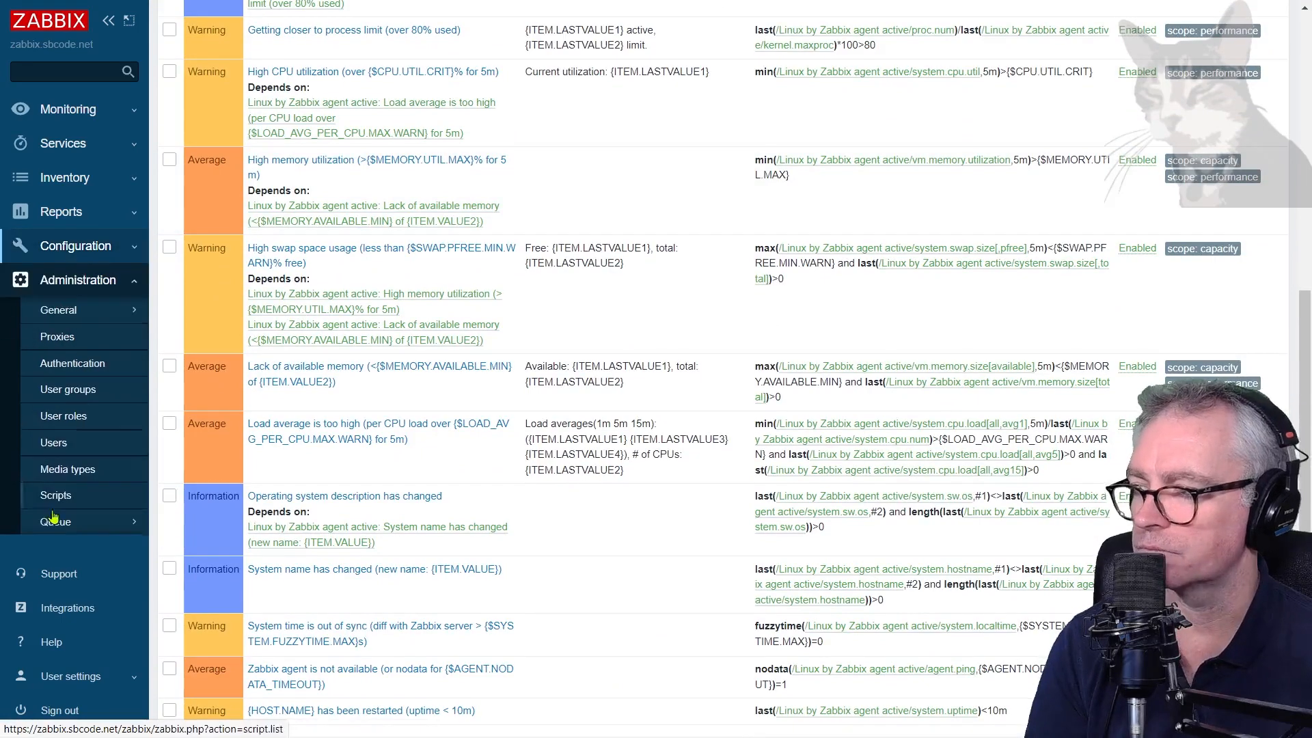
{"action": "left_click", "coordinate": [53, 442]}
{"action": "left_click", "coordinate": [199, 205]}
{"action": "left_click", "coordinate": [224, 61]}
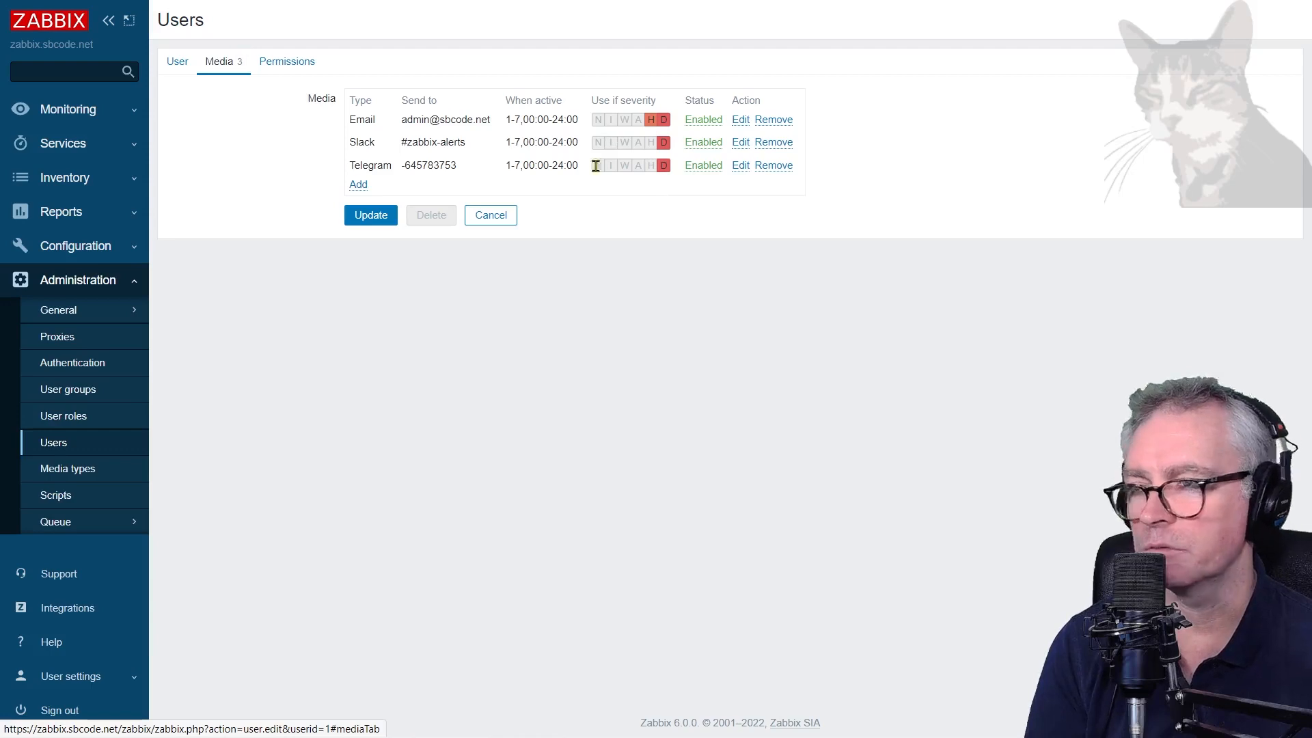
{"action": "mouse_move", "coordinate": [663, 122]}
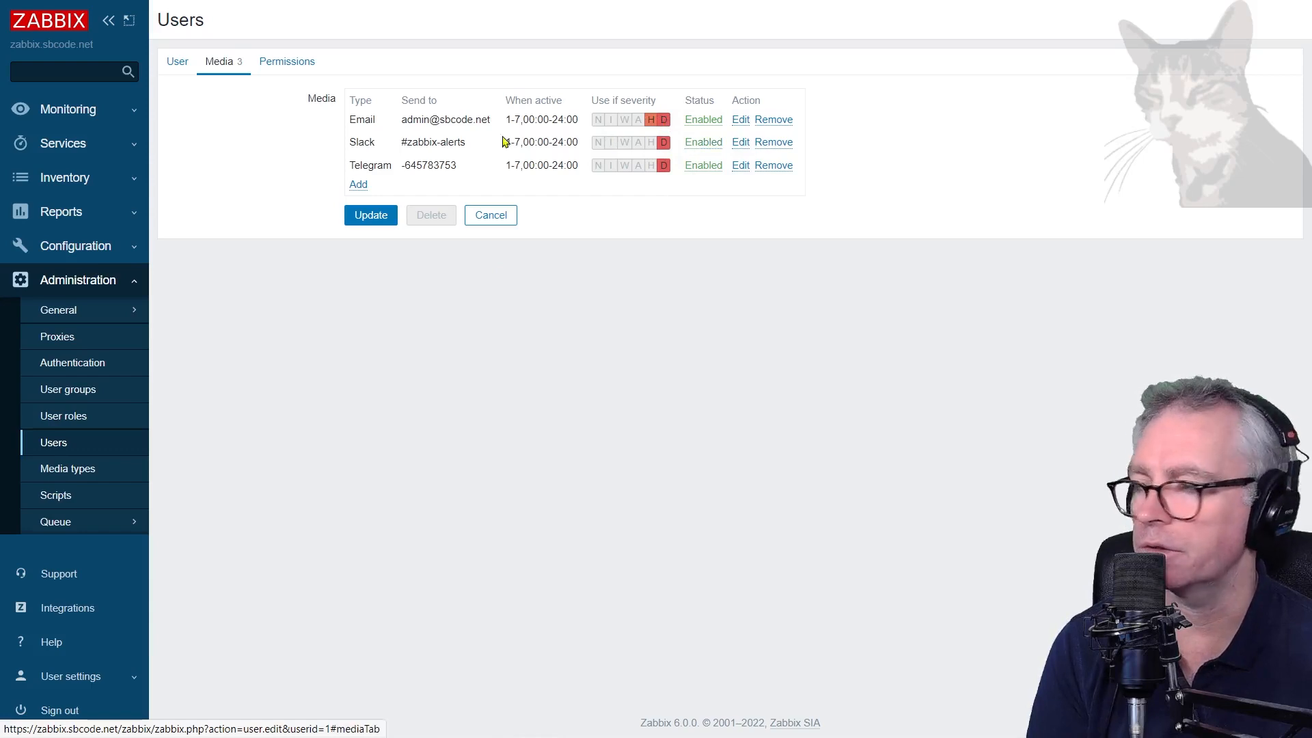
Step: Select the Warning severity for the Lack of available memory trigger in the Linux by Zabbix agent active template
{"action": "left_click", "coordinate": [79, 247]}
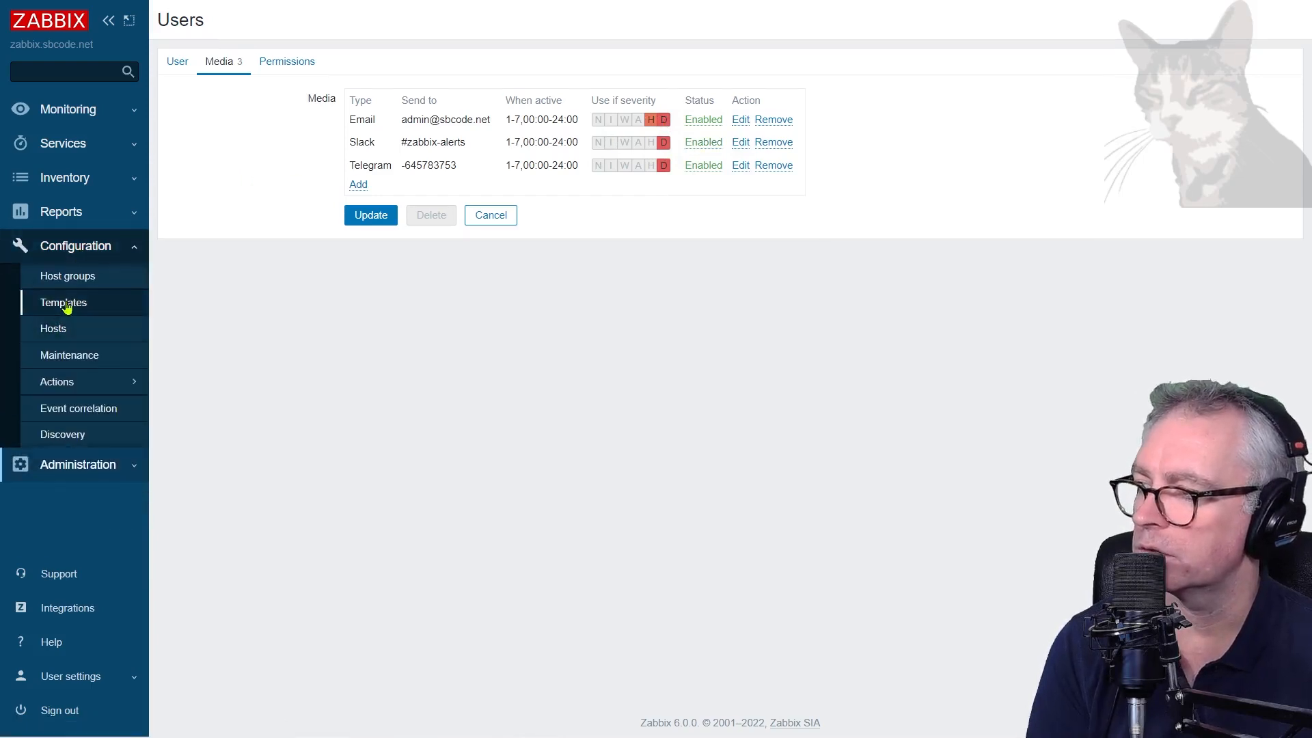
{"action": "left_click", "coordinate": [67, 302]}
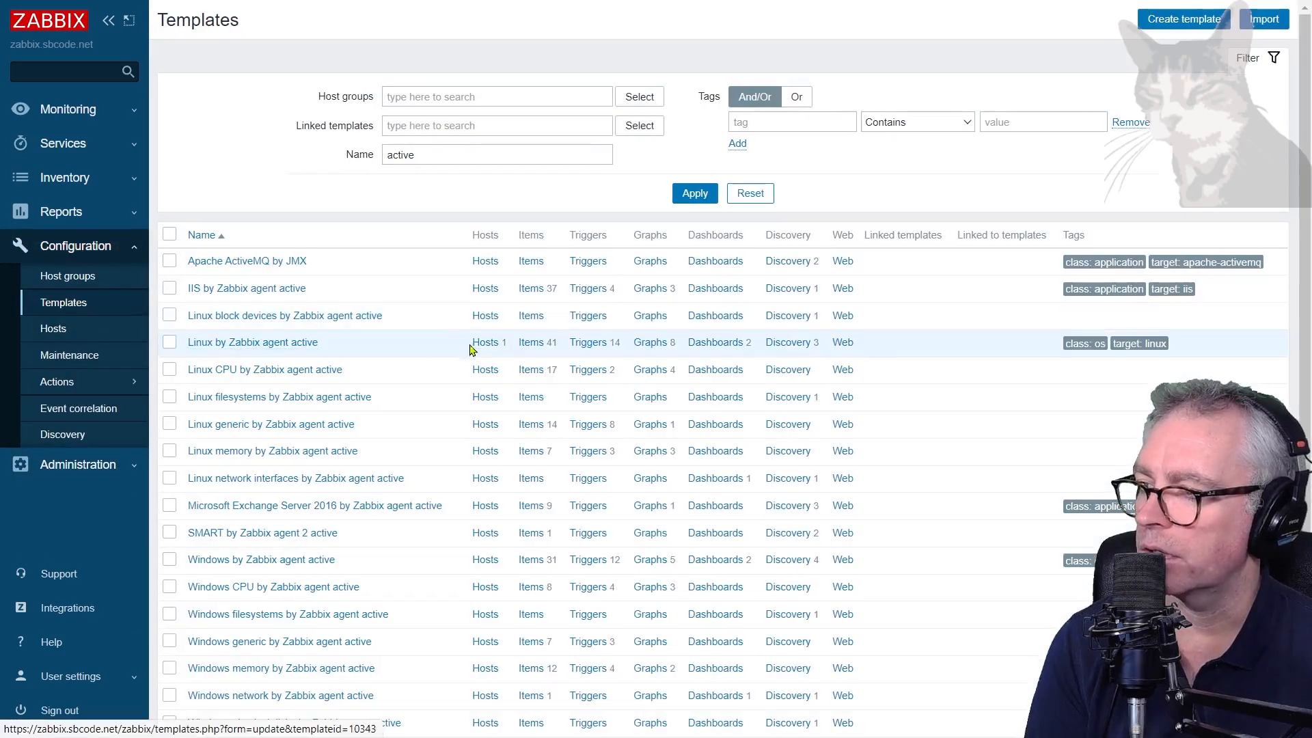
{"action": "left_click", "coordinate": [579, 346]}
{"action": "scroll", "coordinate": [499, 335], "scroll_direction": "down", "scroll_amount": 5}
{"action": "scroll", "coordinate": [496, 334], "scroll_direction": "down", "scroll_amount": 3}
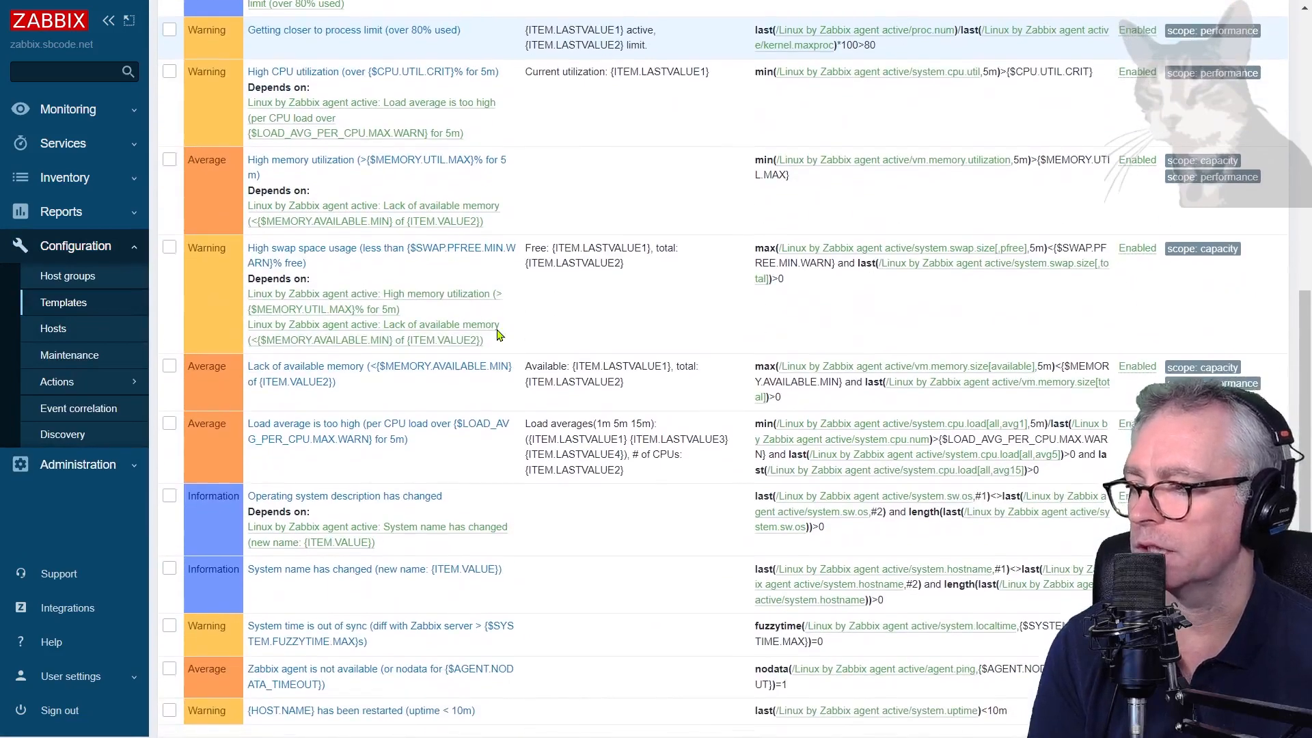
{"action": "left_click", "coordinate": [298, 380]}
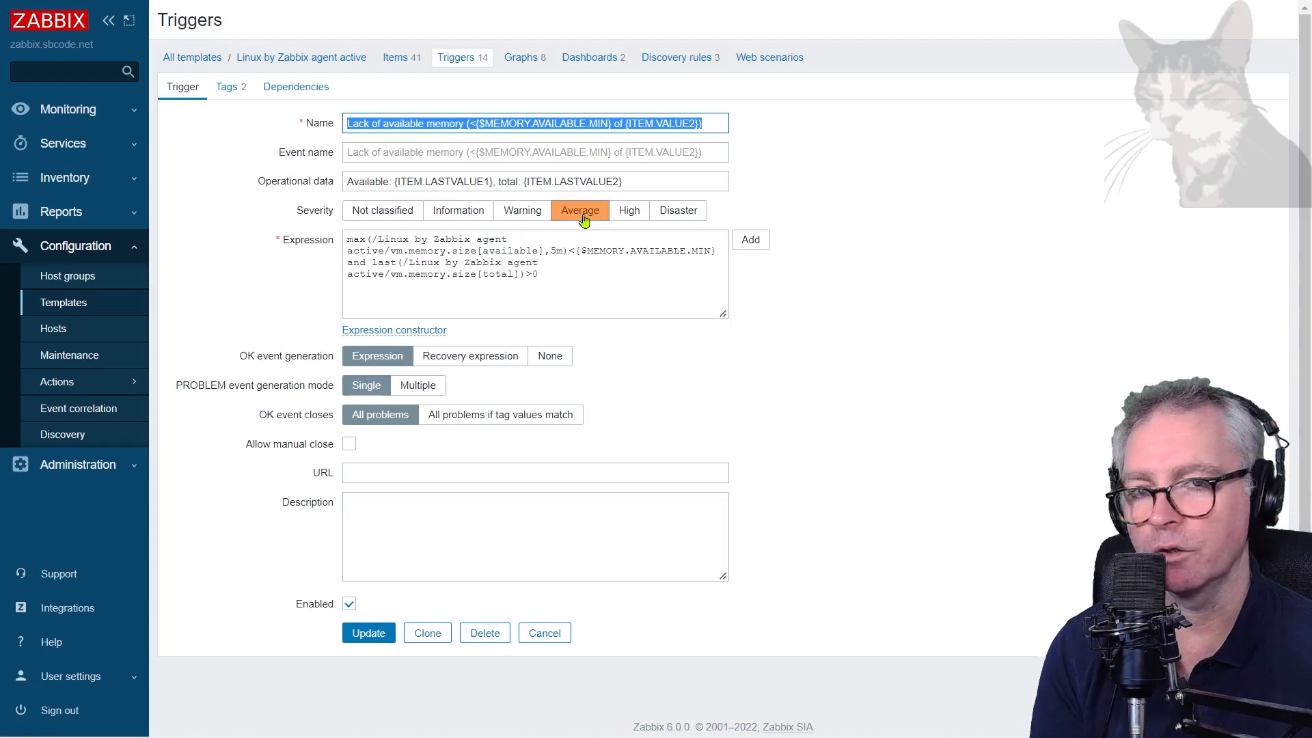
{"action": "left_click", "coordinate": [524, 216]}
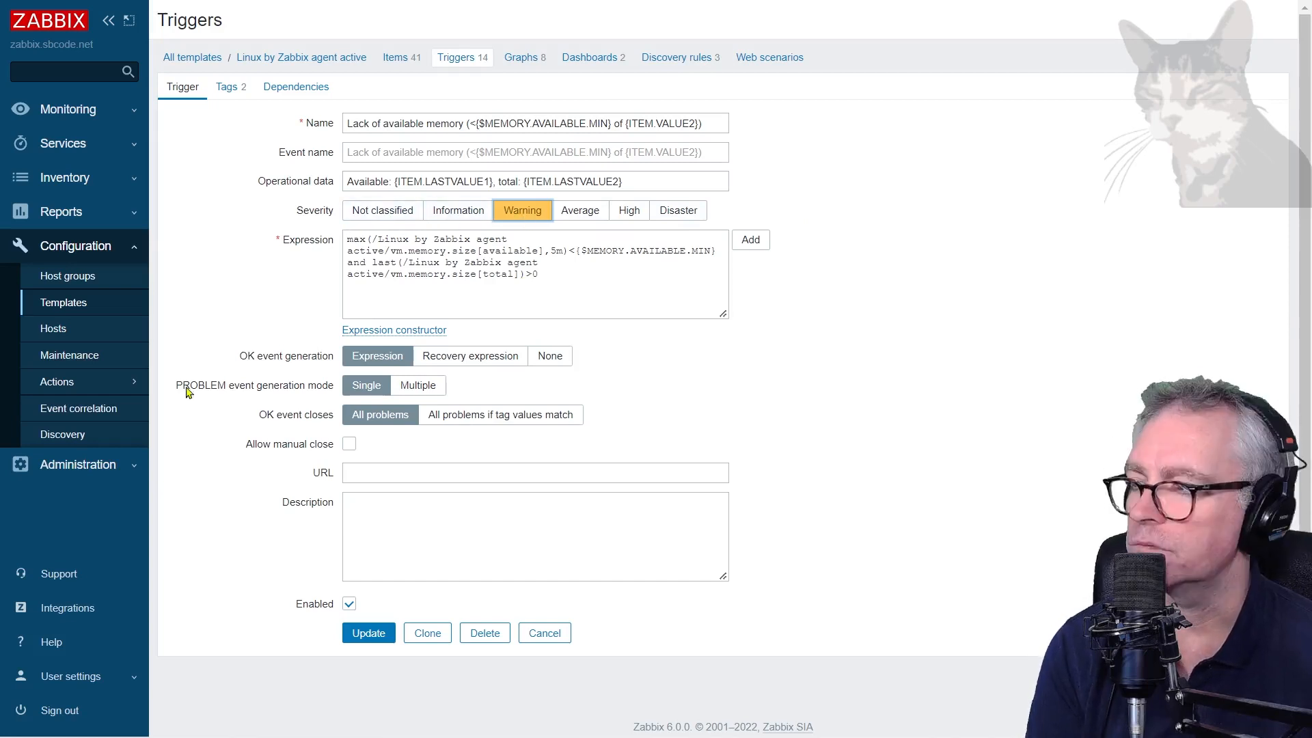
Step: Open the media settings of the Admin user account
{"action": "left_click", "coordinate": [65, 464]}
{"action": "left_click", "coordinate": [61, 440]}
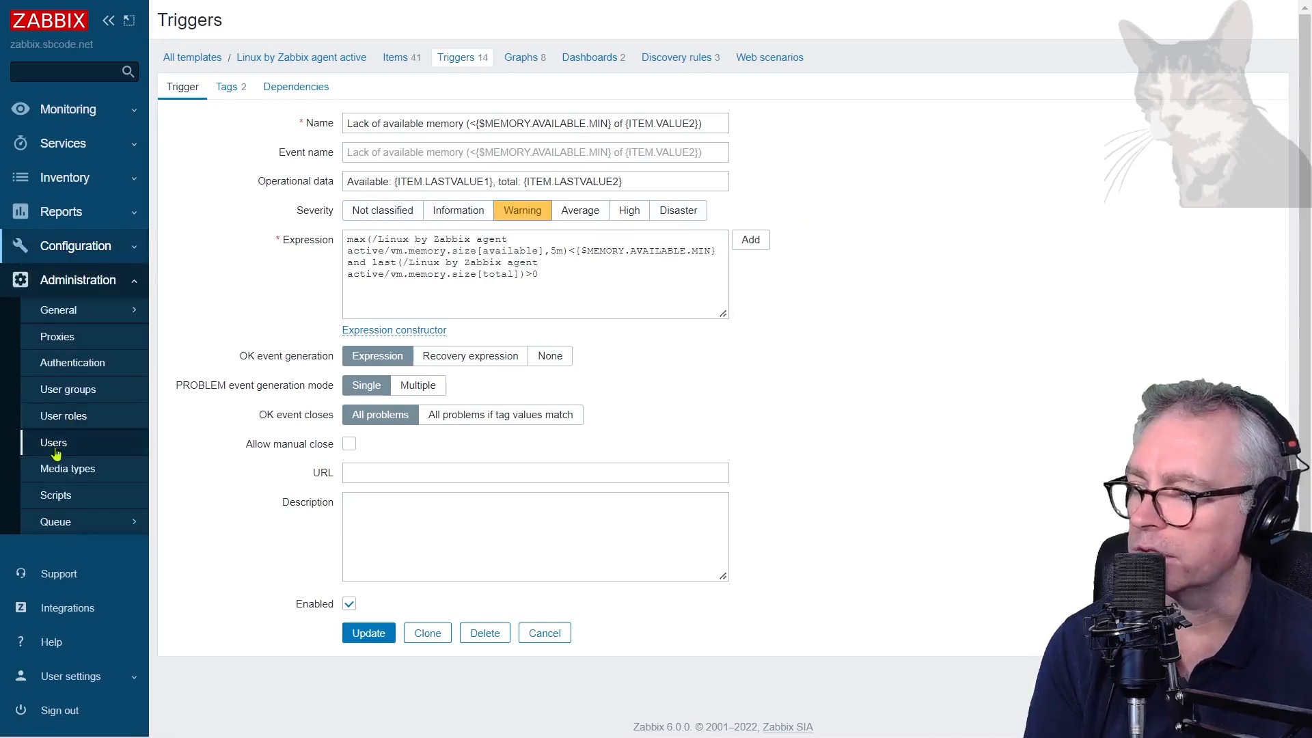
{"action": "left_click", "coordinate": [194, 208]}
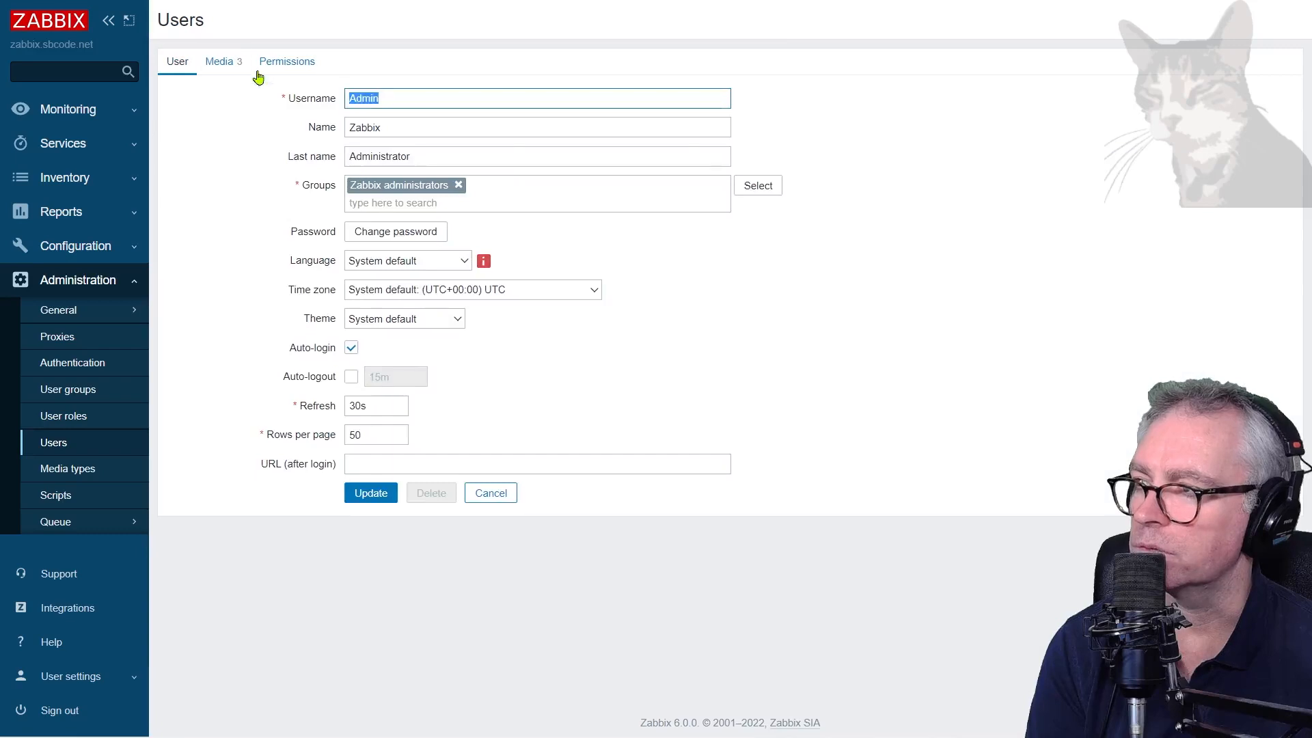
{"action": "left_click", "coordinate": [220, 62]}
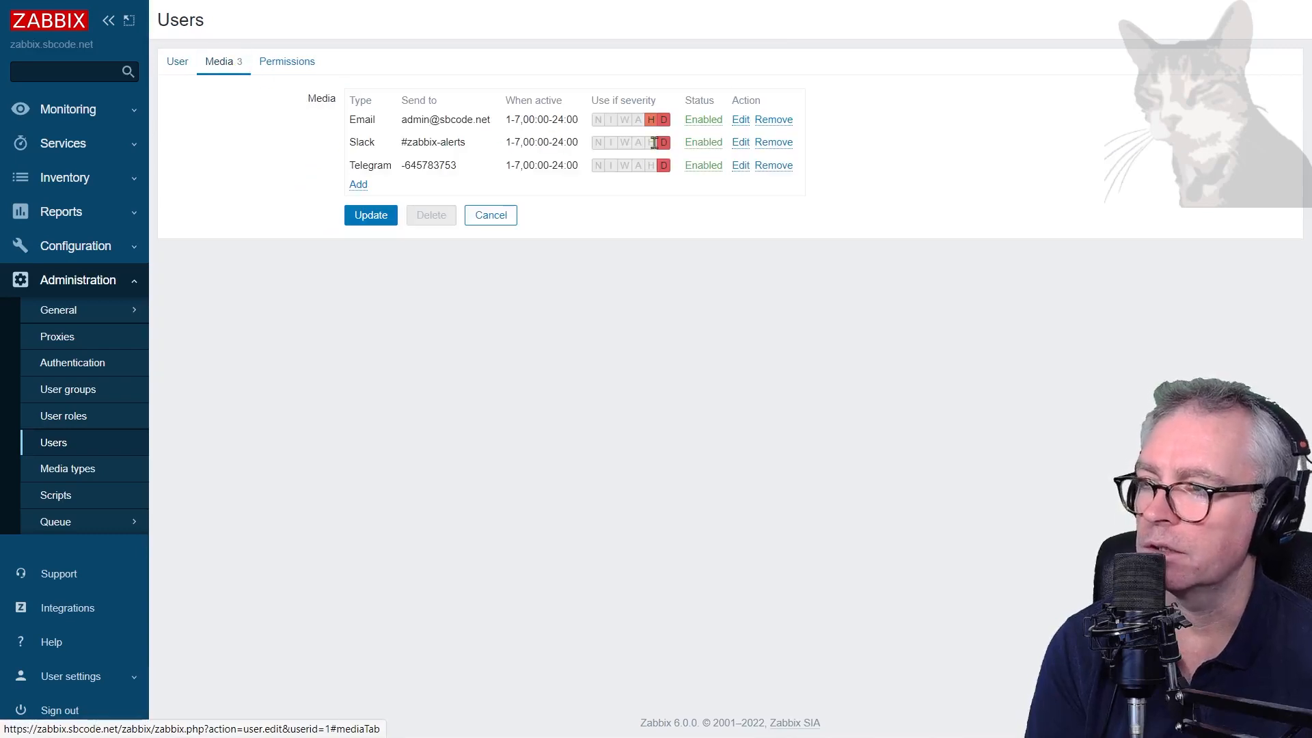
Step: Try toggling the Not classified, Information, Warning, Average and High severities for the Slack media, and leave the user without saving
{"action": "left_click", "coordinate": [740, 143]}
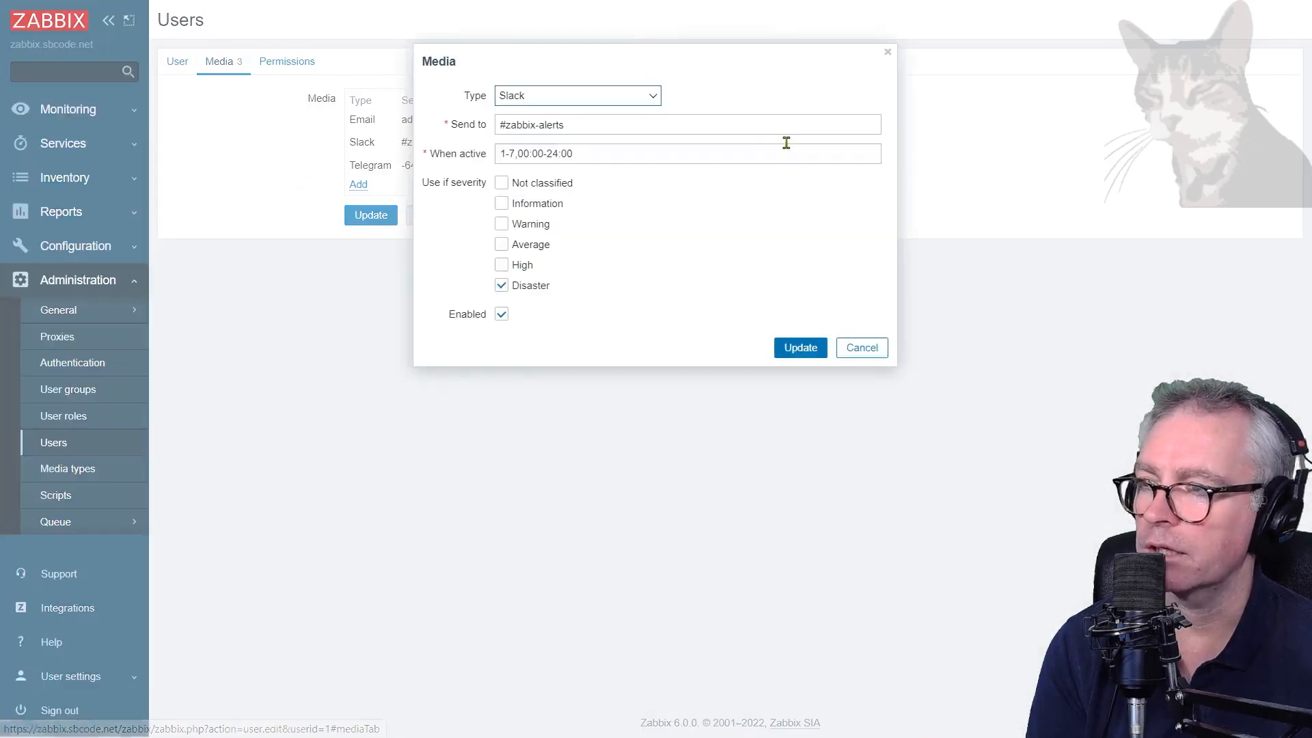
{"action": "left_click", "coordinate": [501, 183]}
{"action": "left_click", "coordinate": [500, 203]}
{"action": "left_click", "coordinate": [501, 224]}
{"action": "left_click", "coordinate": [501, 243]}
{"action": "left_click", "coordinate": [501, 265]}
{"action": "left_click", "coordinate": [864, 349]}
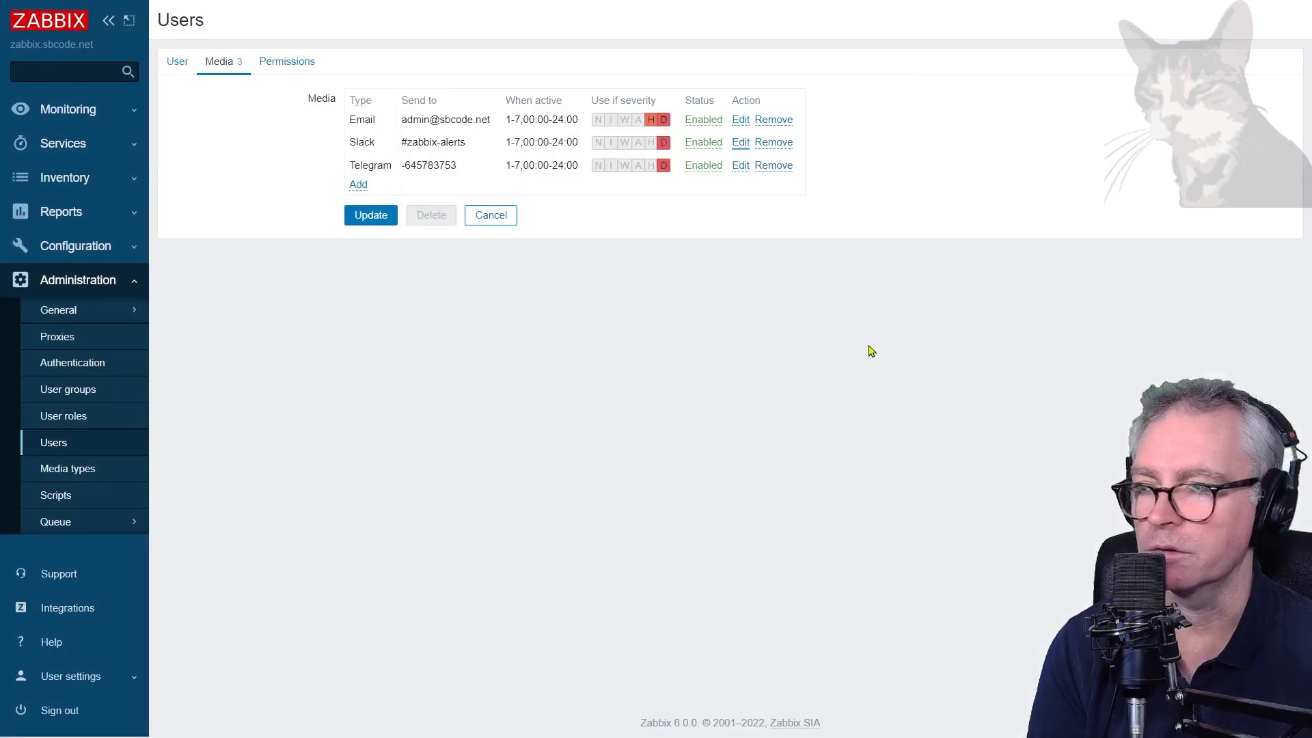
{"action": "left_click", "coordinate": [506, 219]}
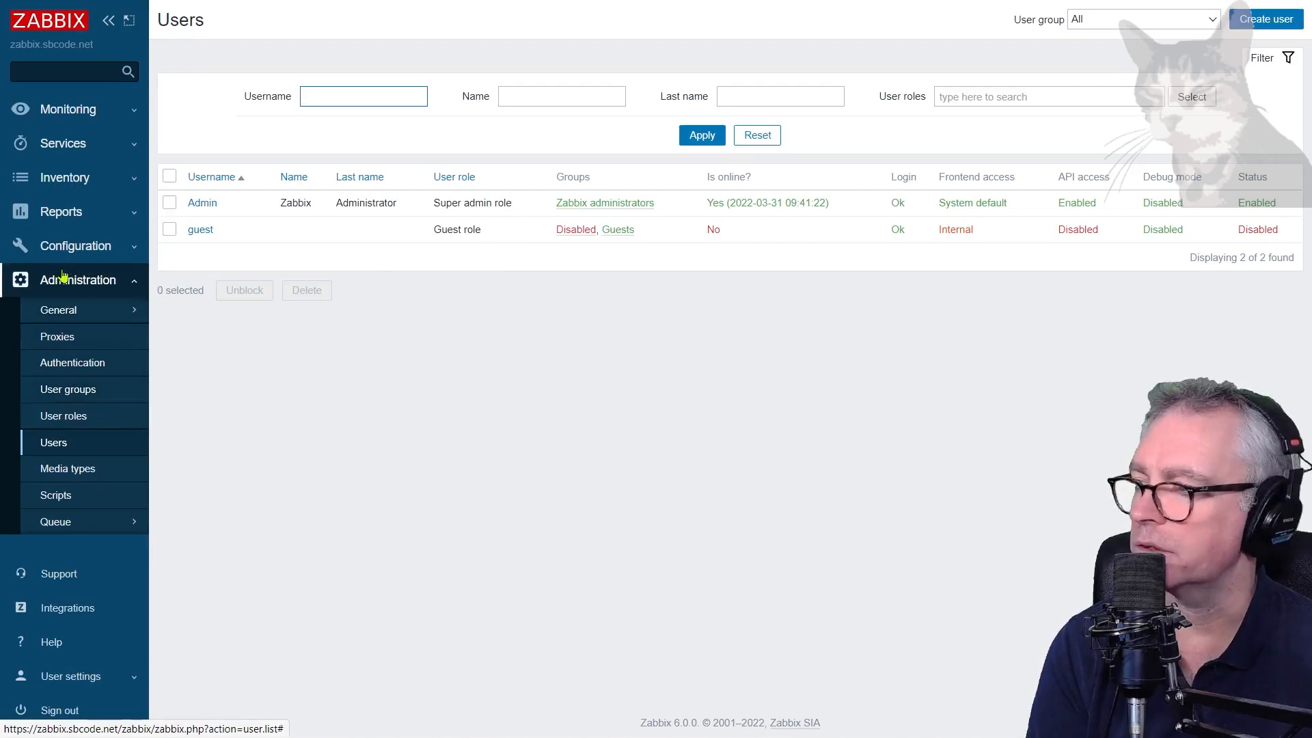
Step: Filter the templates by "basic" and open the NODATA for 120 Seconds trigger of Windows Basic
{"action": "left_click", "coordinate": [86, 248]}
{"action": "left_click", "coordinate": [56, 303]}
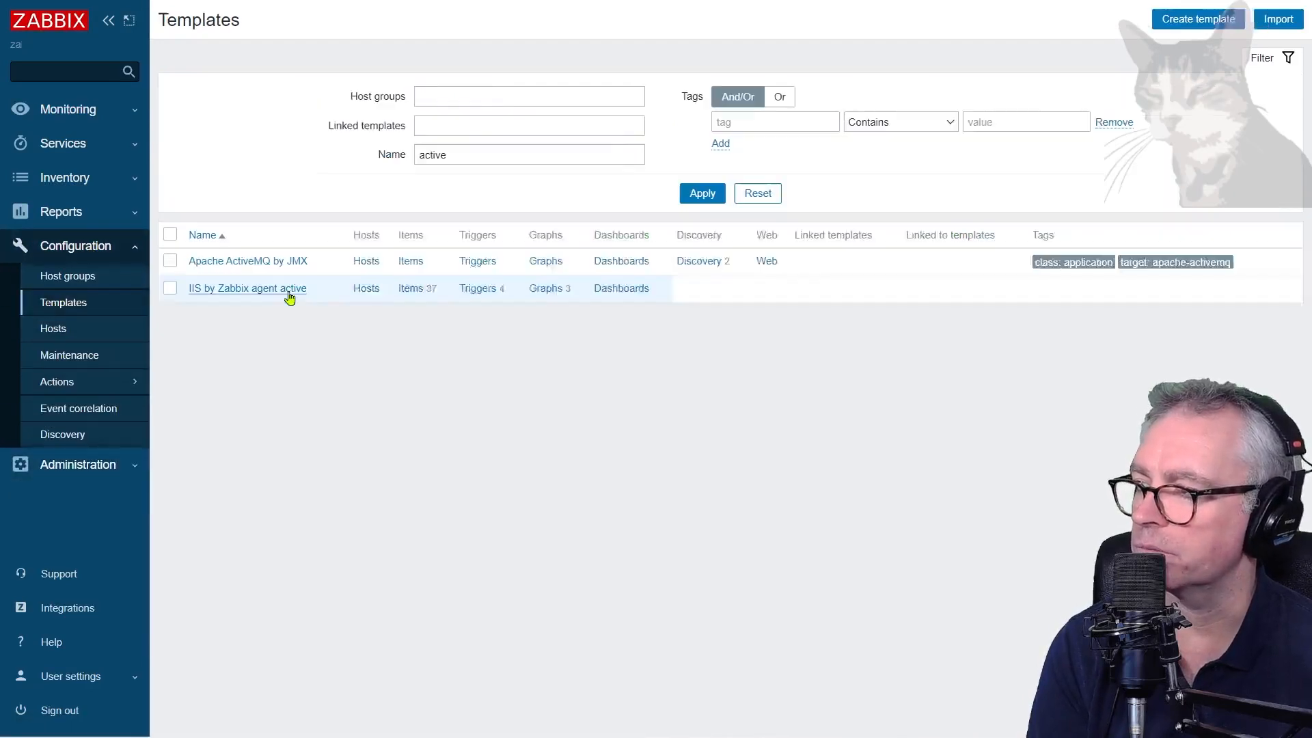
{"action": "double_click", "coordinate": [396, 154]}
{"action": "type", "text": "basic"}
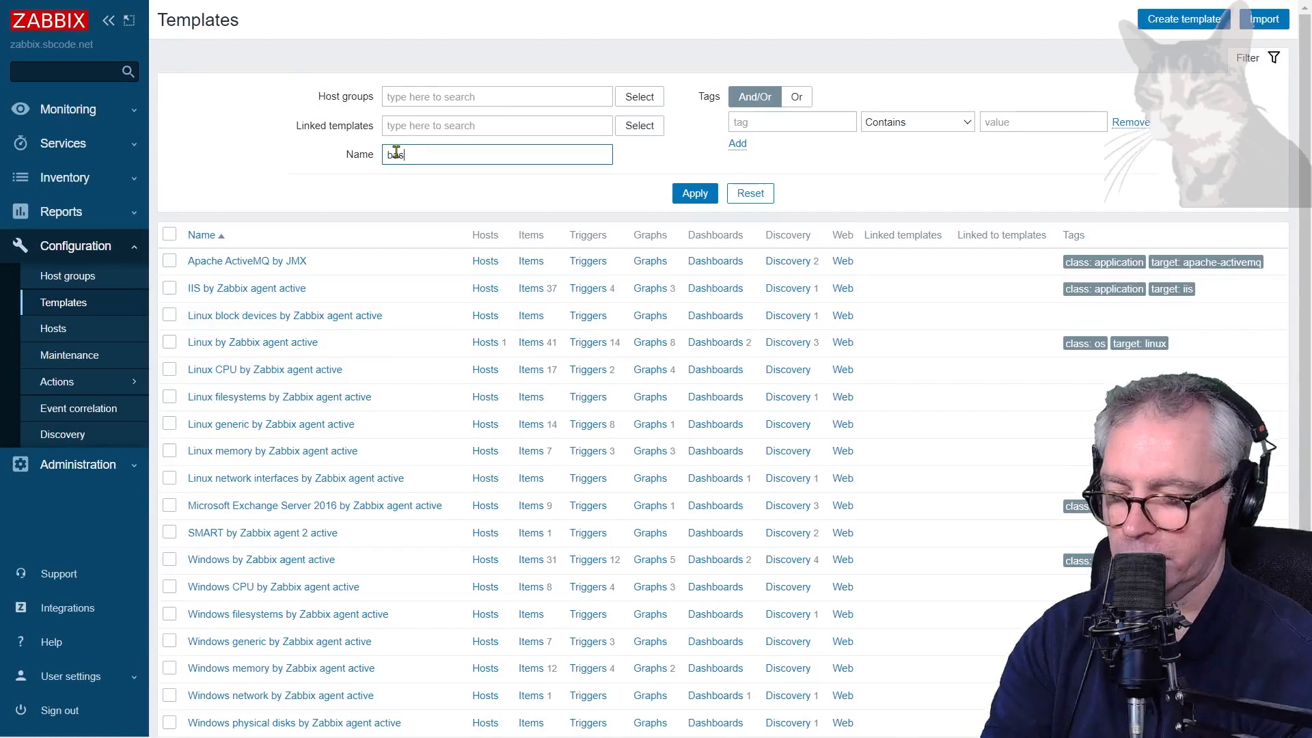
{"action": "key", "text": "Return"}
{"action": "left_click", "coordinate": [506, 267]}
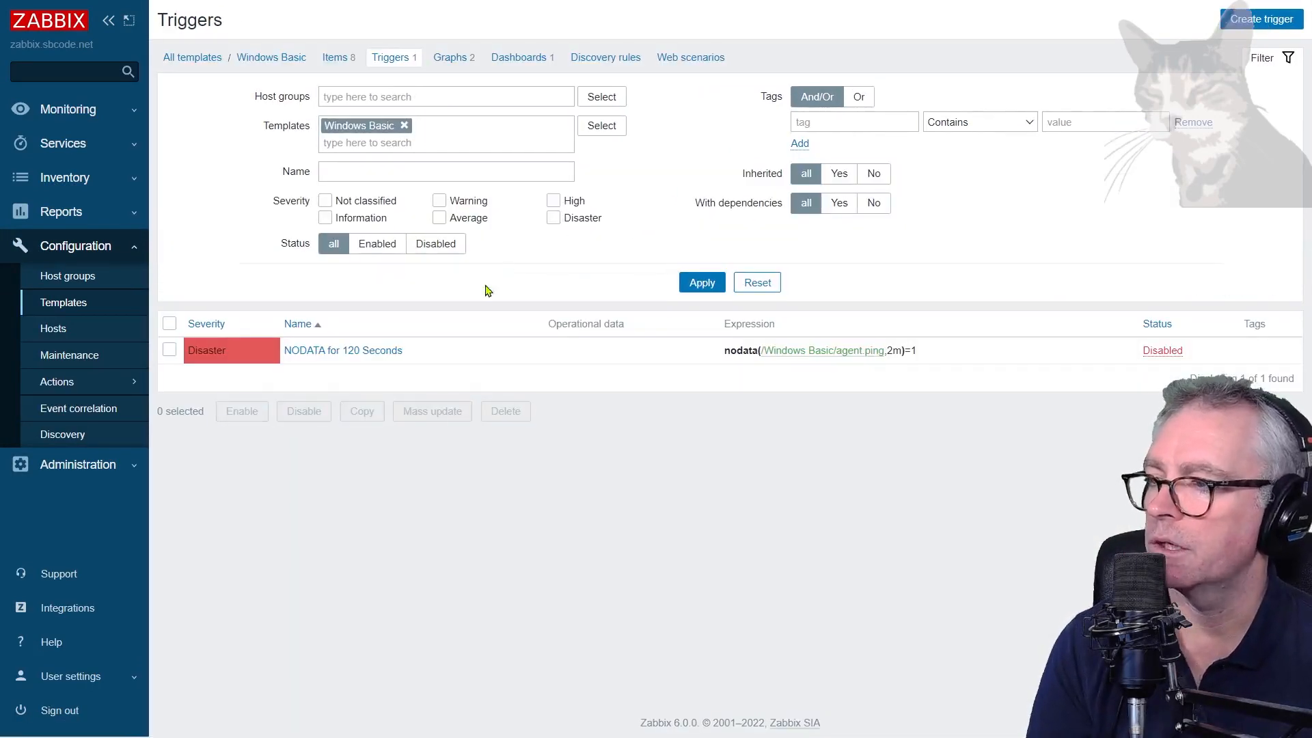
{"action": "left_click", "coordinate": [348, 348]}
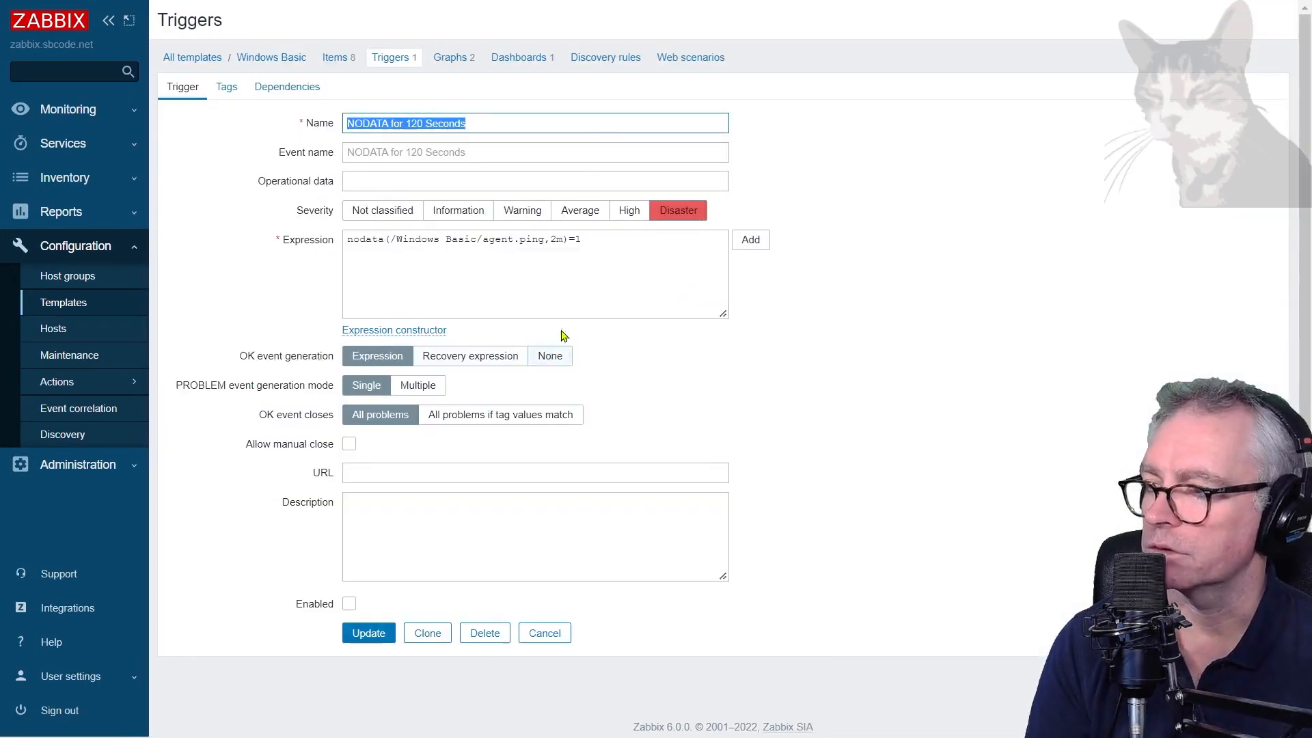
Step: Examine the trigger's expression and its OK event generation setting
{"action": "left_click", "coordinate": [548, 265]}
{"action": "left_click", "coordinate": [238, 362]}
{"action": "left_click_drag", "start_coordinate": [238, 362], "coordinate": [336, 360]}
{"action": "left_click", "coordinate": [916, 373]}
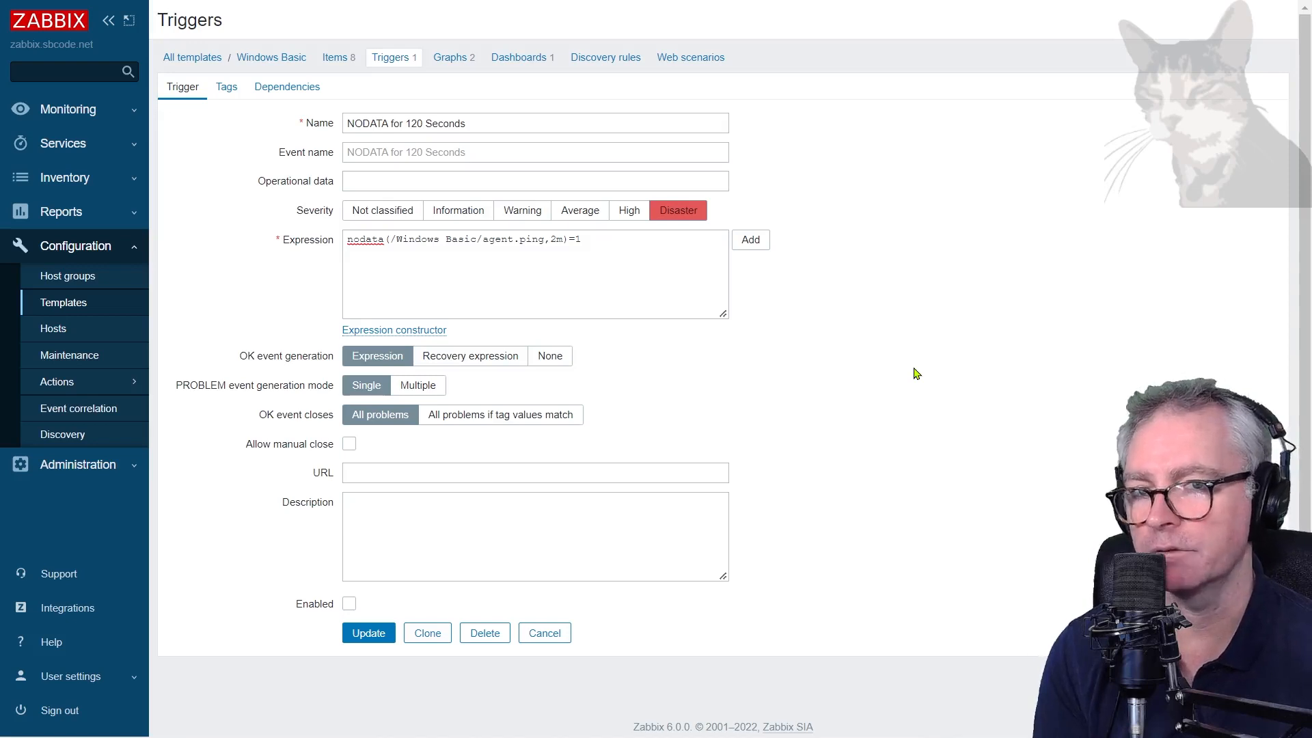
{"action": "left_click", "coordinate": [584, 238]}
{"action": "left_click_drag", "start_coordinate": [585, 238], "coordinate": [345, 237]}
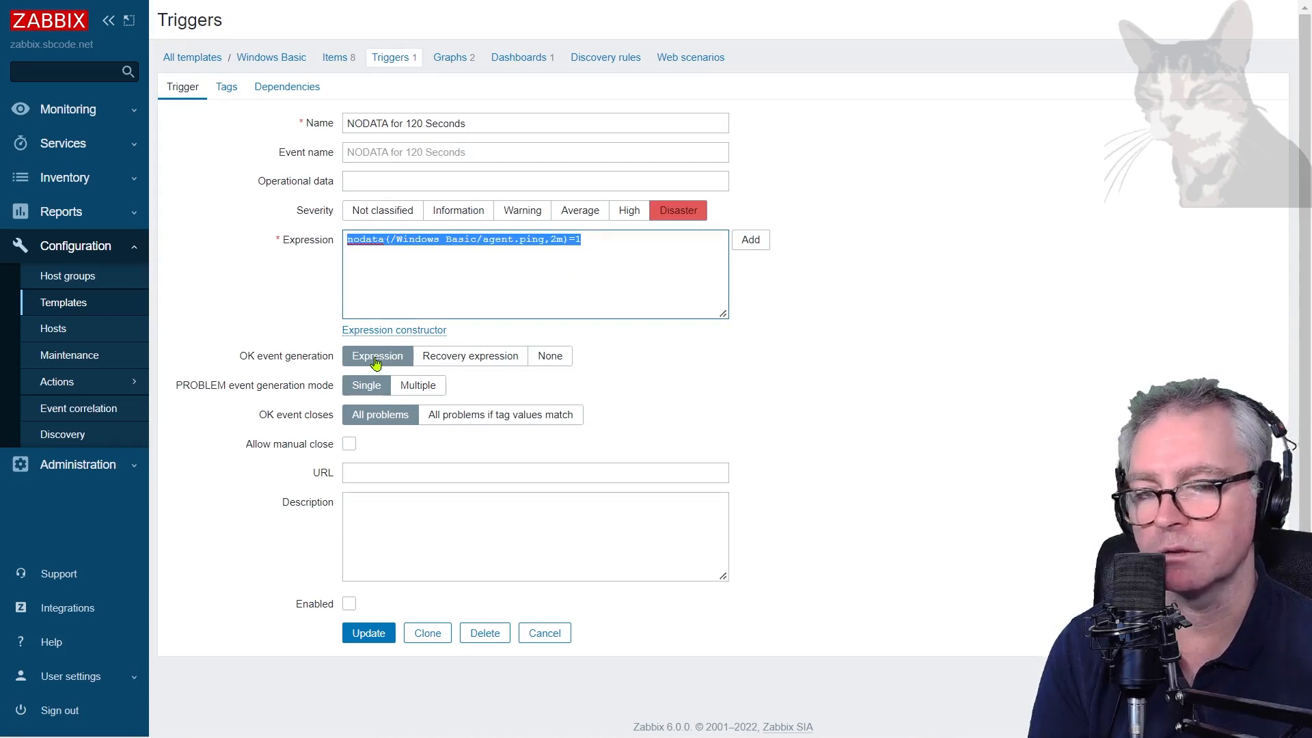
{"action": "left_click", "coordinate": [567, 306]}
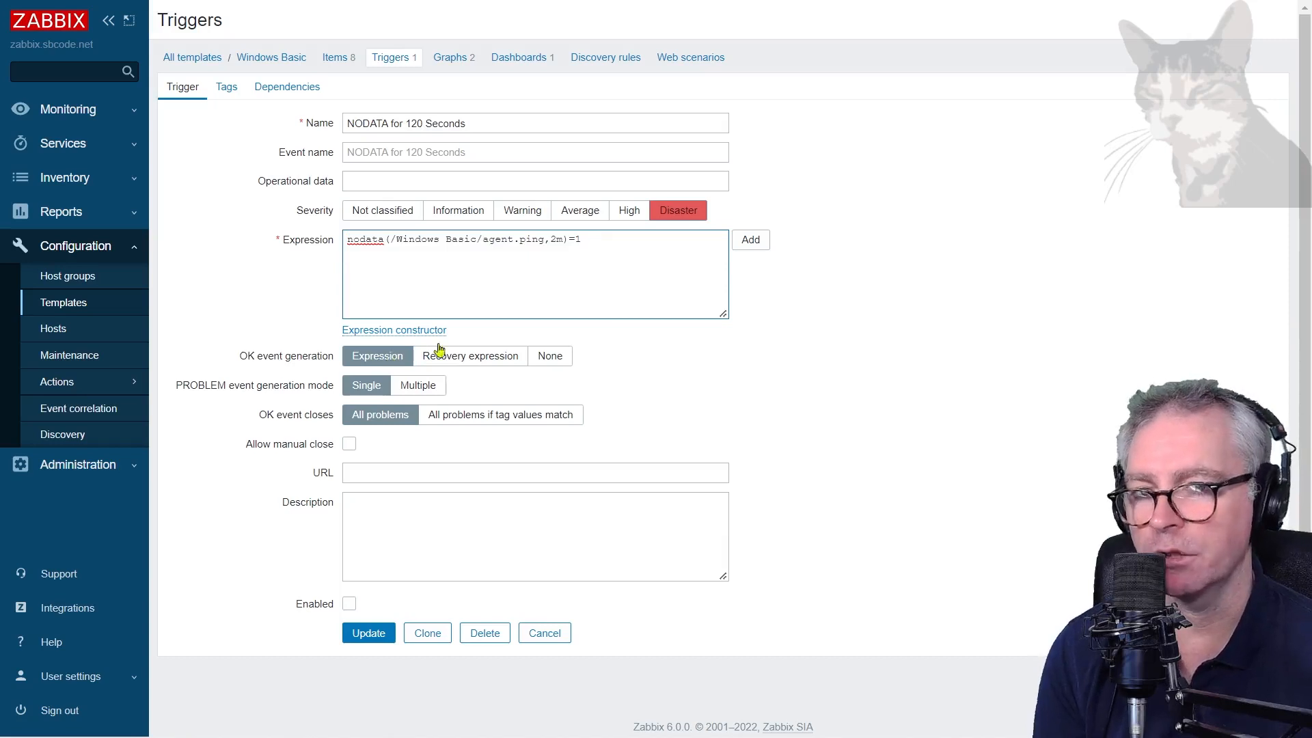
Step: Copy the trigger expression into Notepad as nodata(/Windows Basic/agent.ping,2m)=0 and move the Notepad window out of the way
{"action": "key", "text": "ctrl+a"}
{"action": "key", "text": "ctrl+c"}
{"action": "key", "text": "ctrl+v"}
{"action": "left_click_drag", "start_coordinate": [754, 473], "coordinate": [430, 447]}
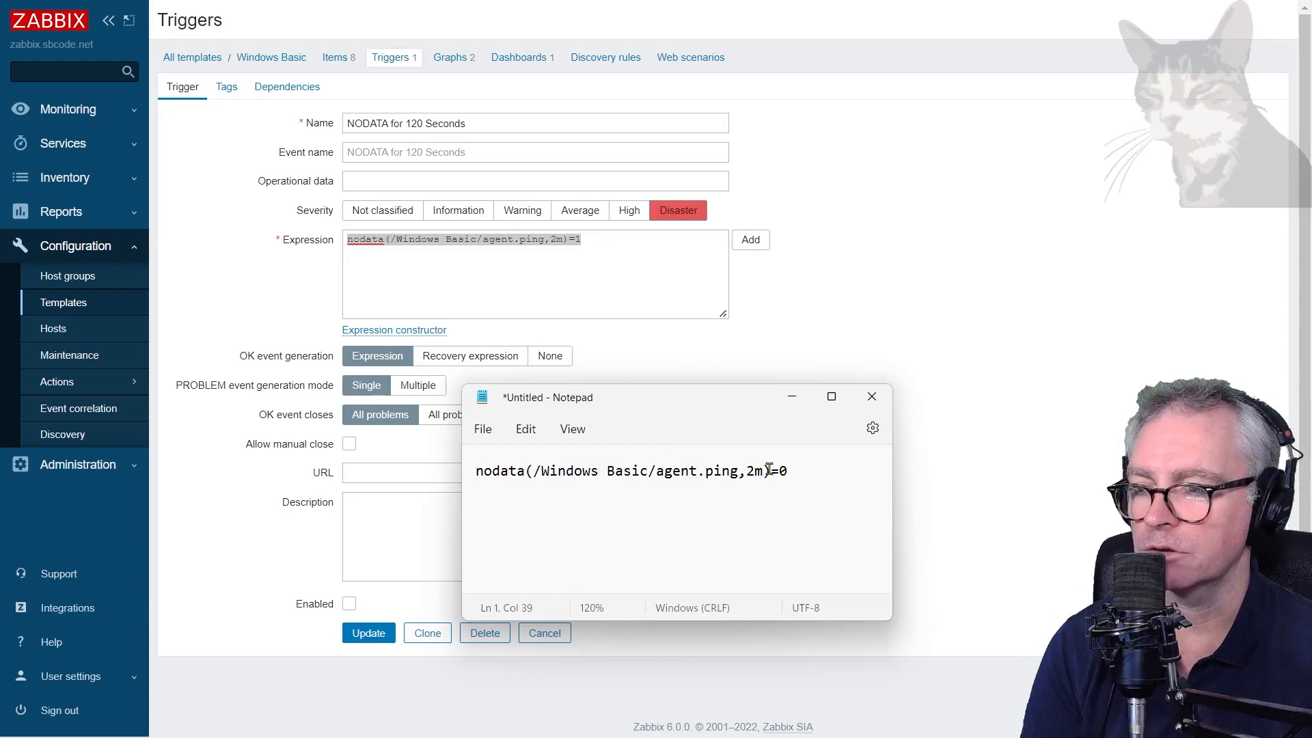
{"action": "left_click_drag", "start_coordinate": [791, 471], "coordinate": [778, 470]}
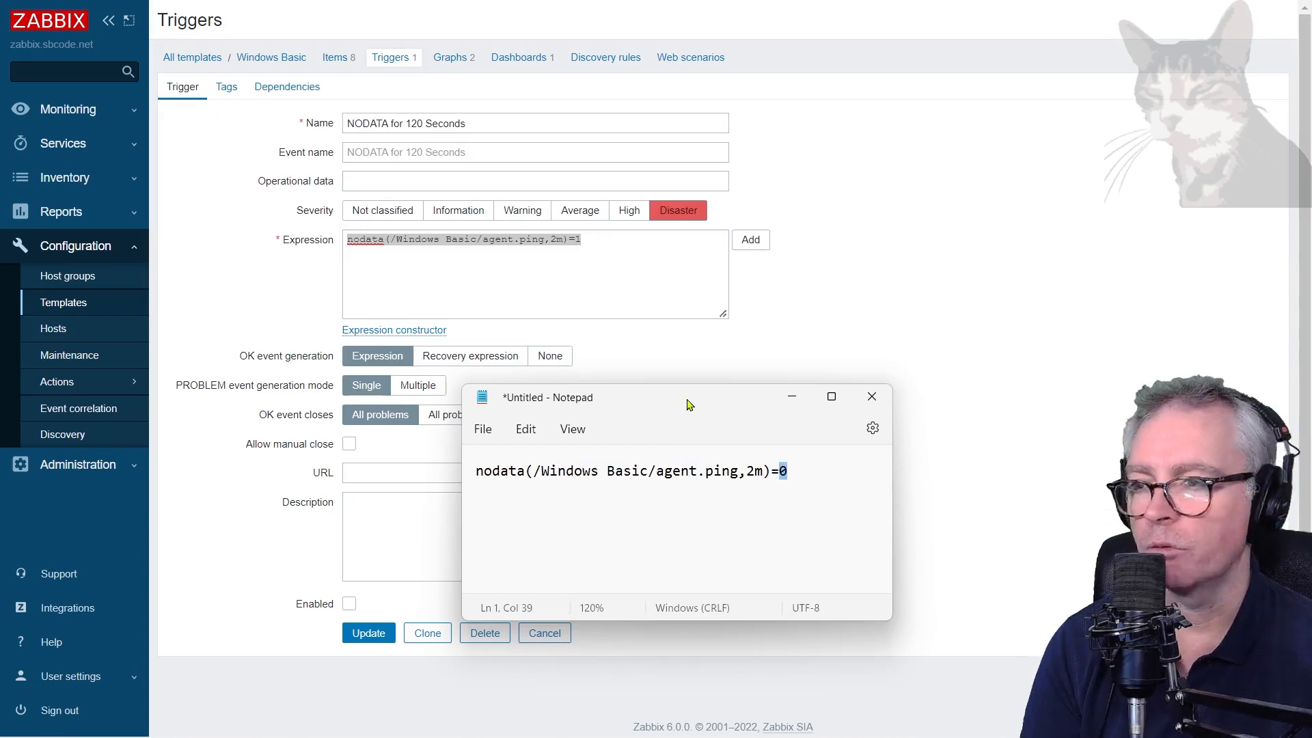
{"action": "left_click_drag", "start_coordinate": [690, 406], "coordinate": [1311, 397]}
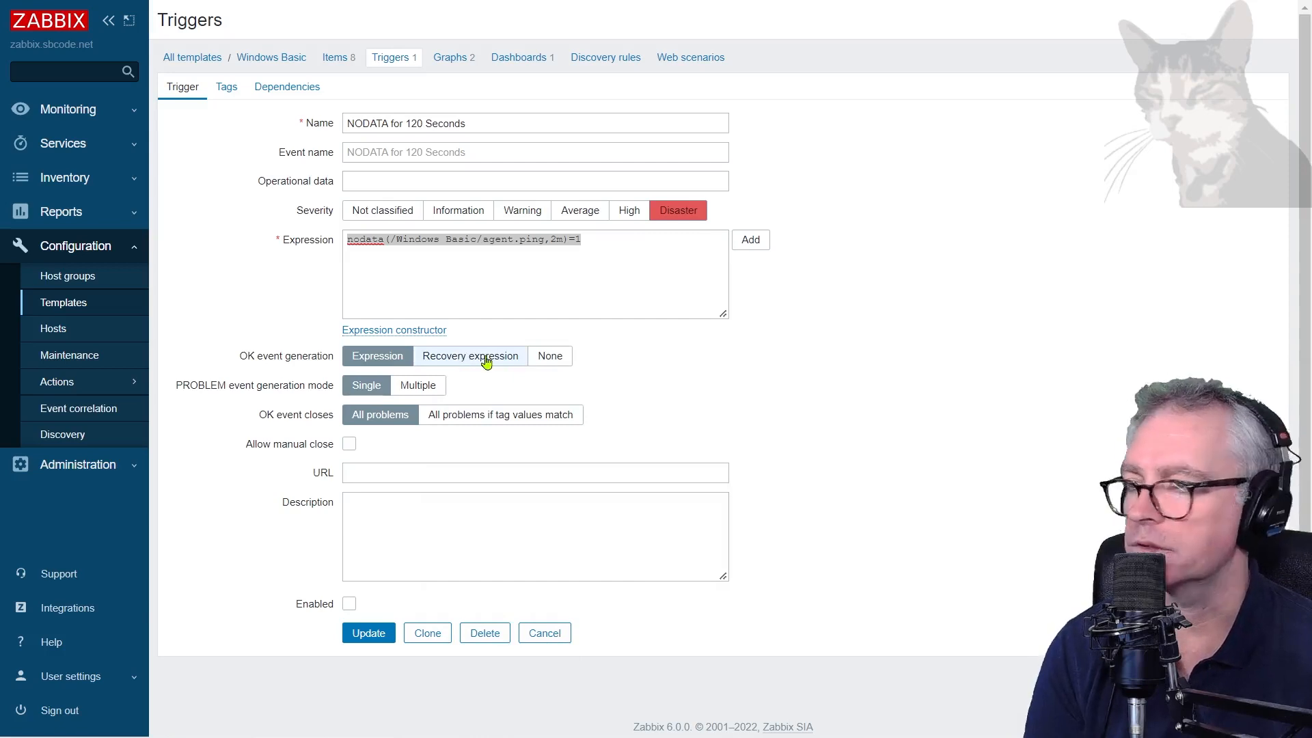
Step: Base OK event generation on a recovery expression and enter nodata(/Windows Basic/agent.ping,5m)=0 for it
{"action": "left_click", "coordinate": [428, 362]}
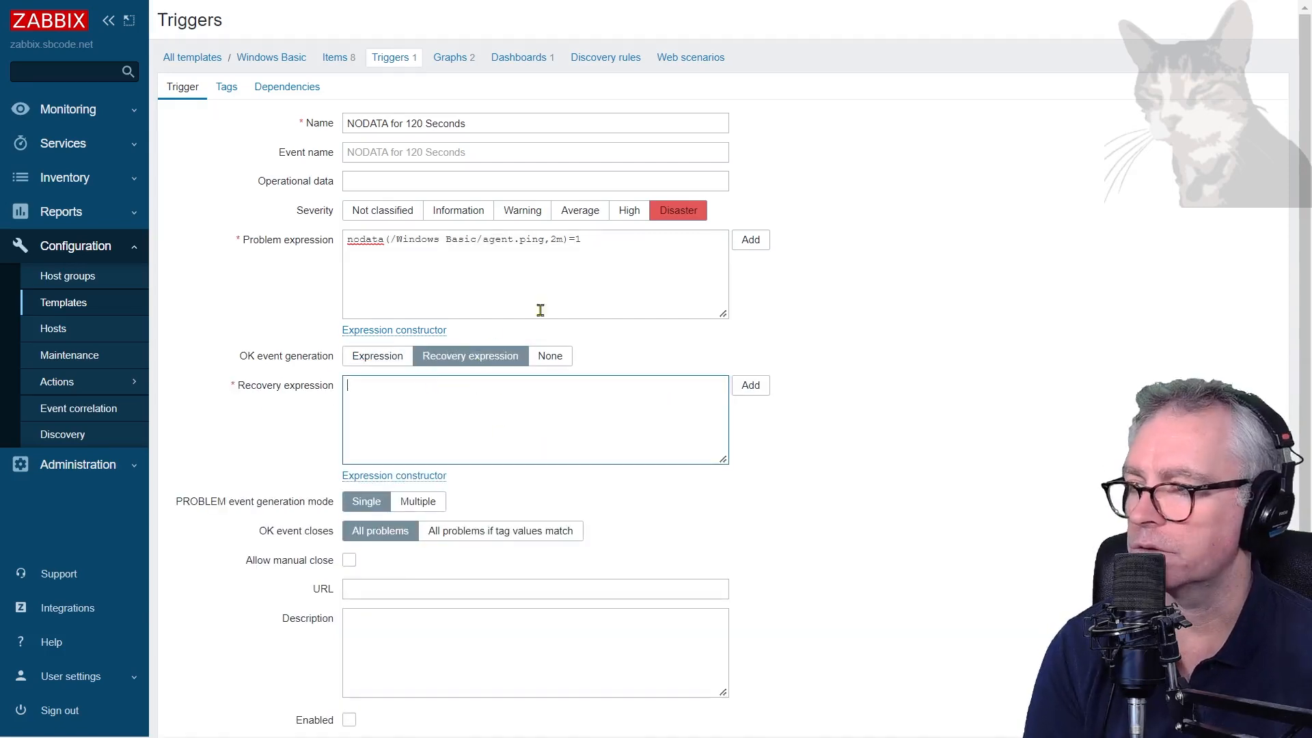
{"action": "left_click", "coordinate": [519, 389]}
{"action": "key", "text": "ctrl+v"}
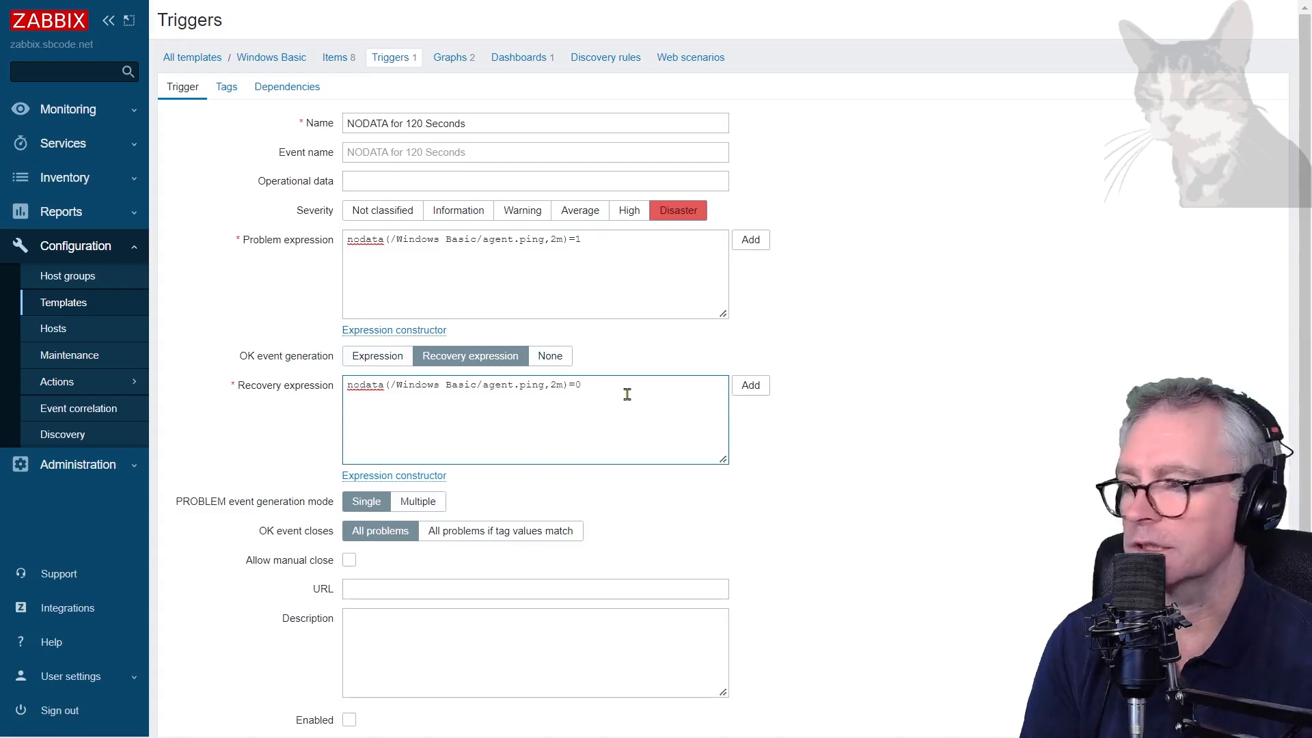
{"action": "key", "text": "BackSpace"}
{"action": "type", "text": "5"}
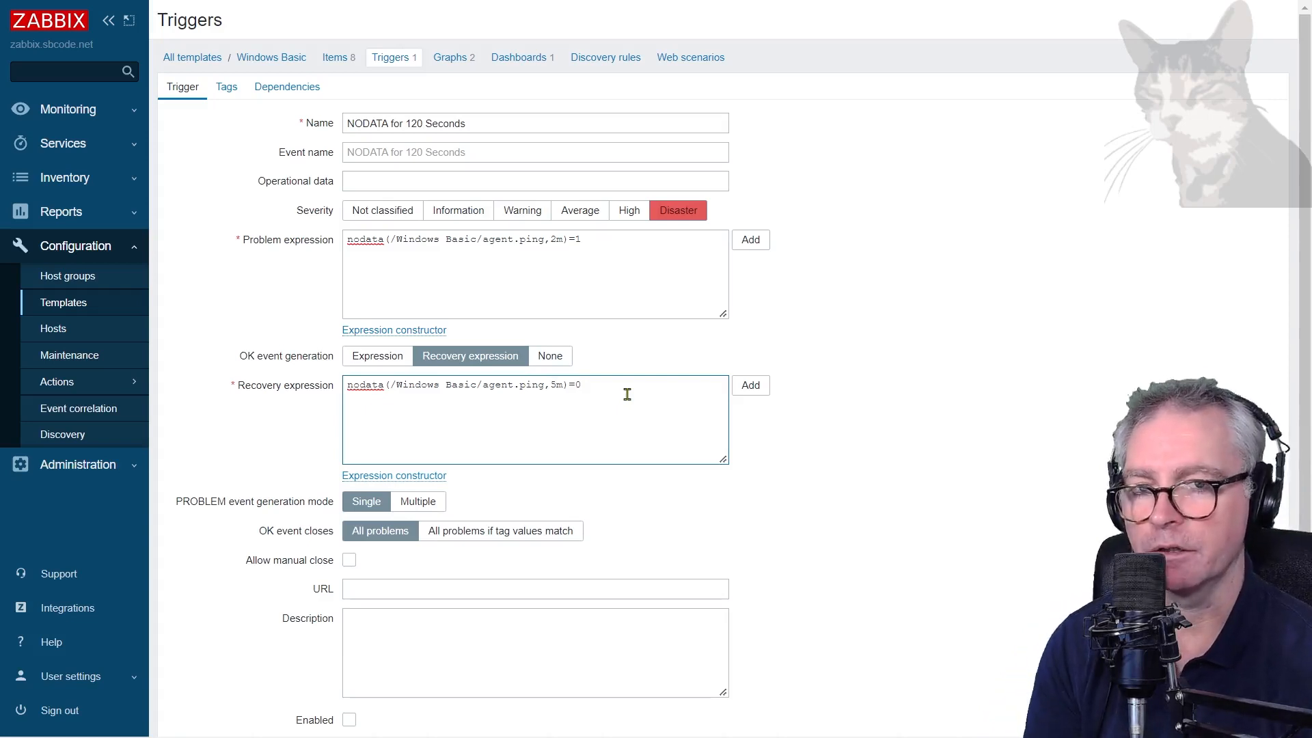
Step: Try a nodata period of 30 in the problem expression and restore it to 2m
{"action": "left_click", "coordinate": [556, 239]}
{"action": "key", "text": "BackSpace"}
{"action": "type", "text": "30"}
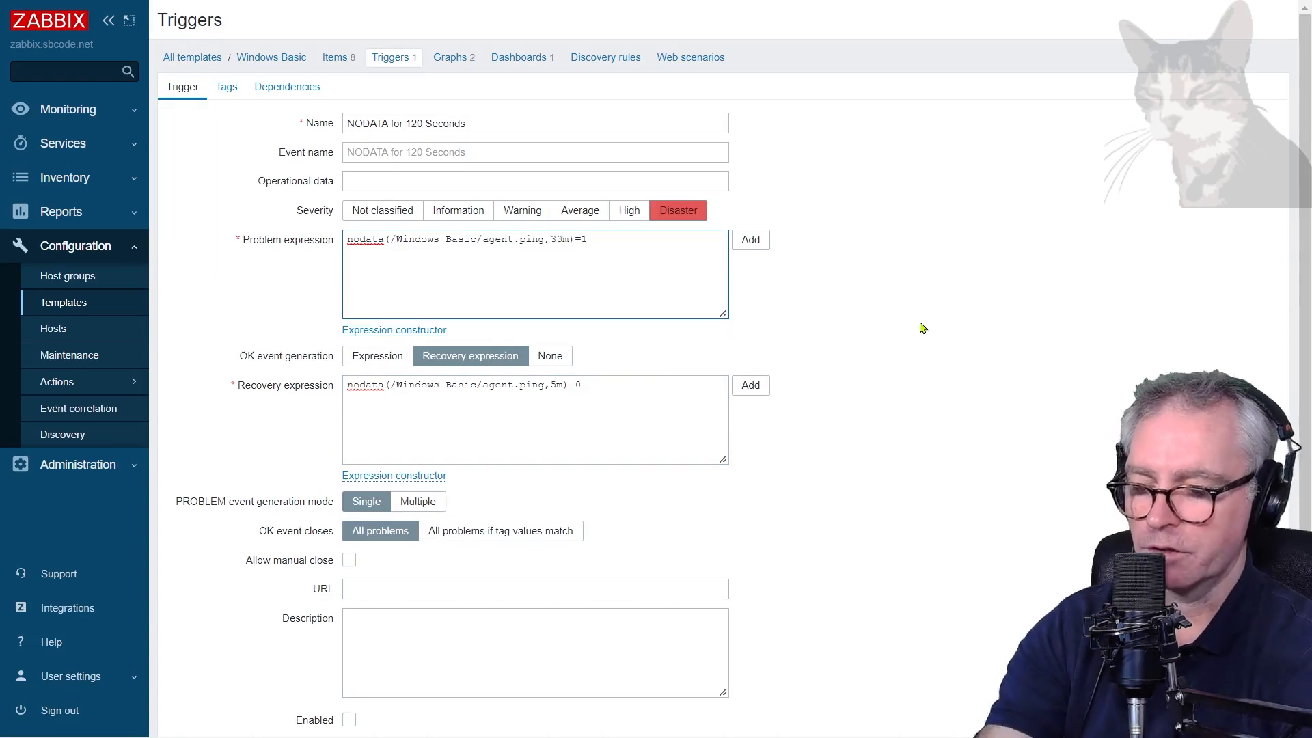
{"action": "key", "text": "Delete"}
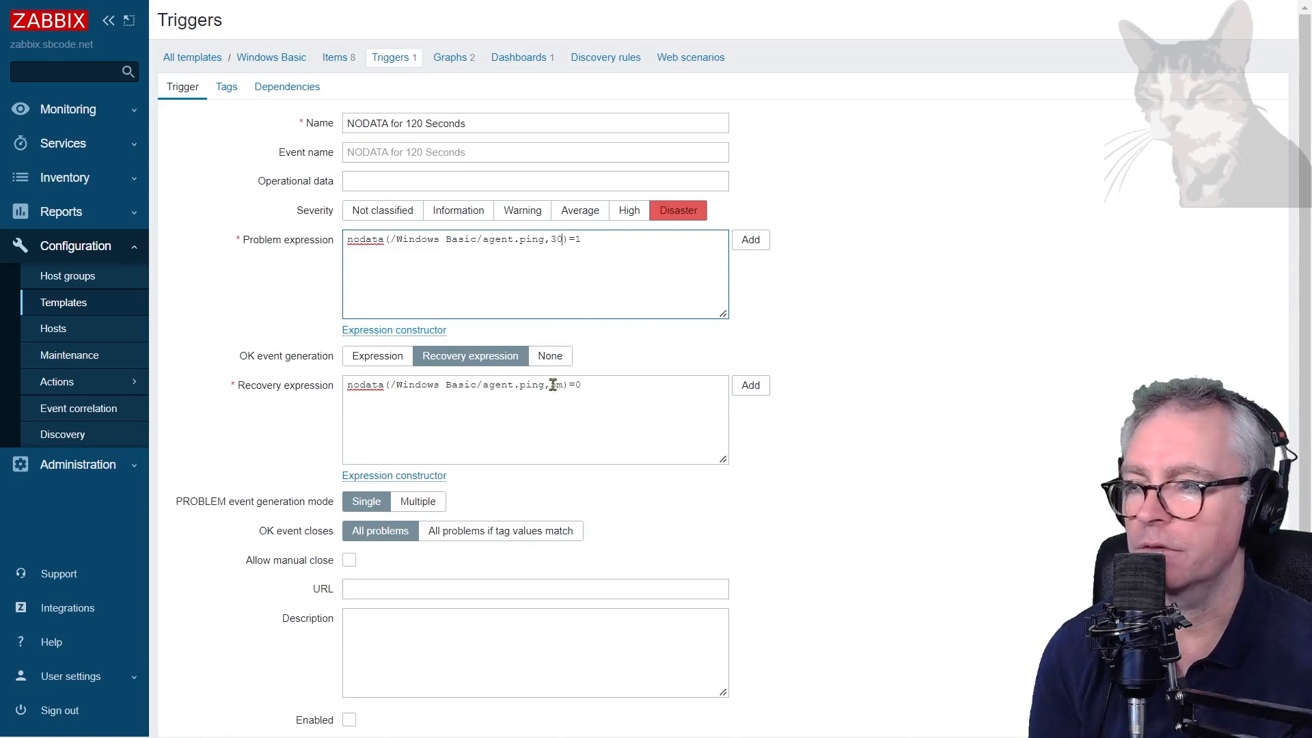
{"action": "key", "text": "BackSpace"}
{"action": "key", "text": "BackSpace"}
{"action": "type", "text": "2m"}
{"action": "left_click", "coordinate": [659, 407]}
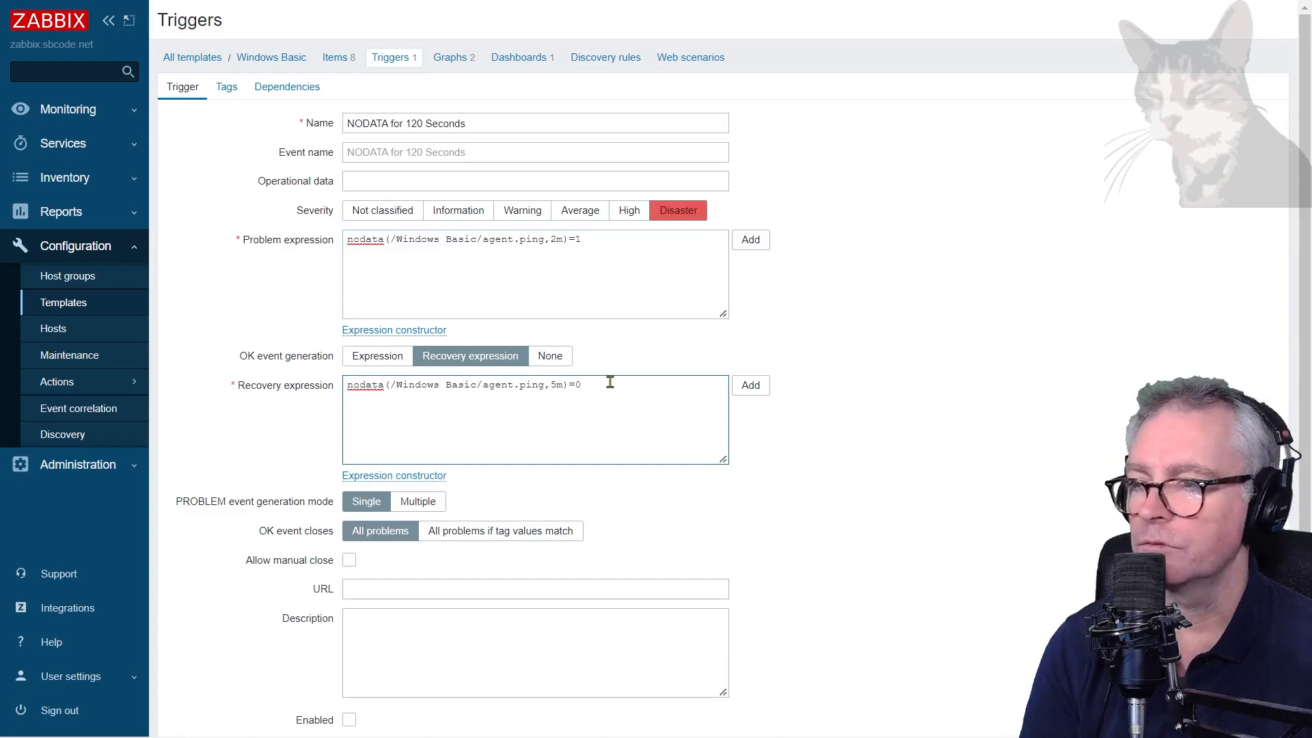
Step: Clear the recovery expression and browse the Windows Basic items for a recovery condition without inserting one
{"action": "left_click_drag", "start_coordinate": [622, 387], "coordinate": [294, 391]}
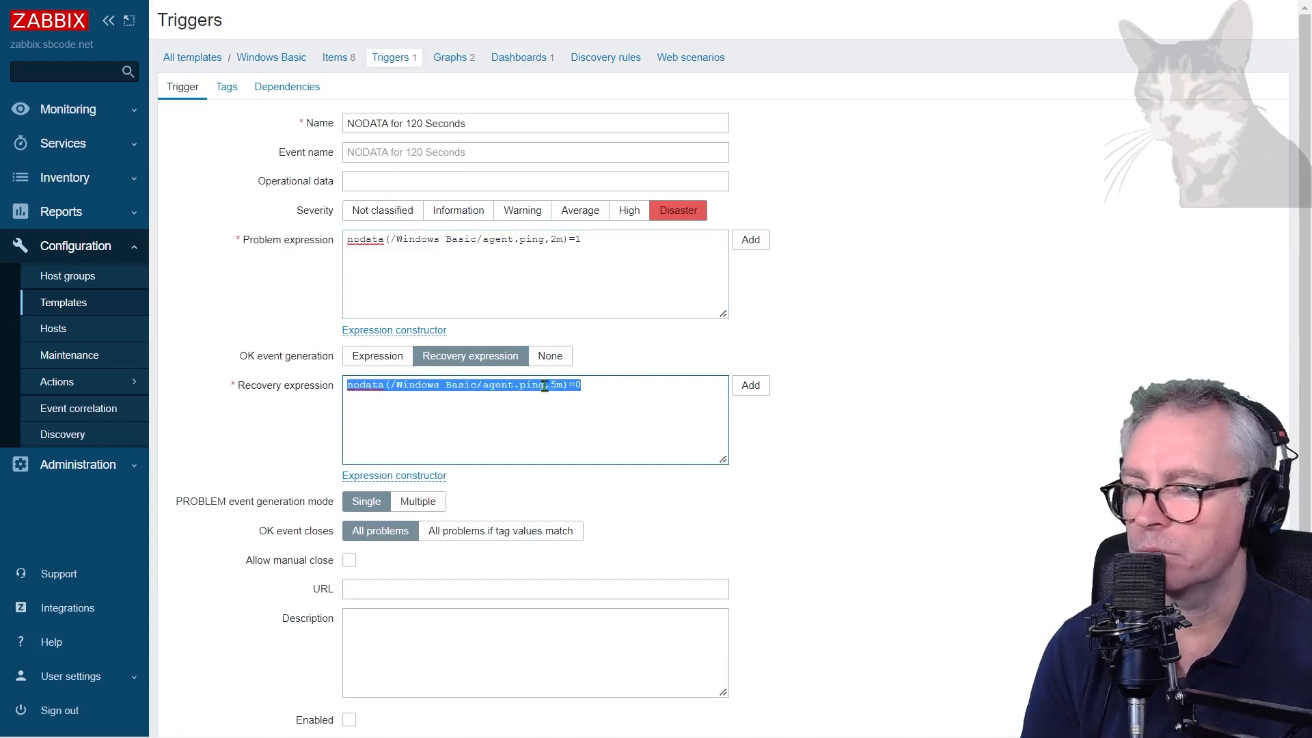
{"action": "key", "text": "BackSpace"}
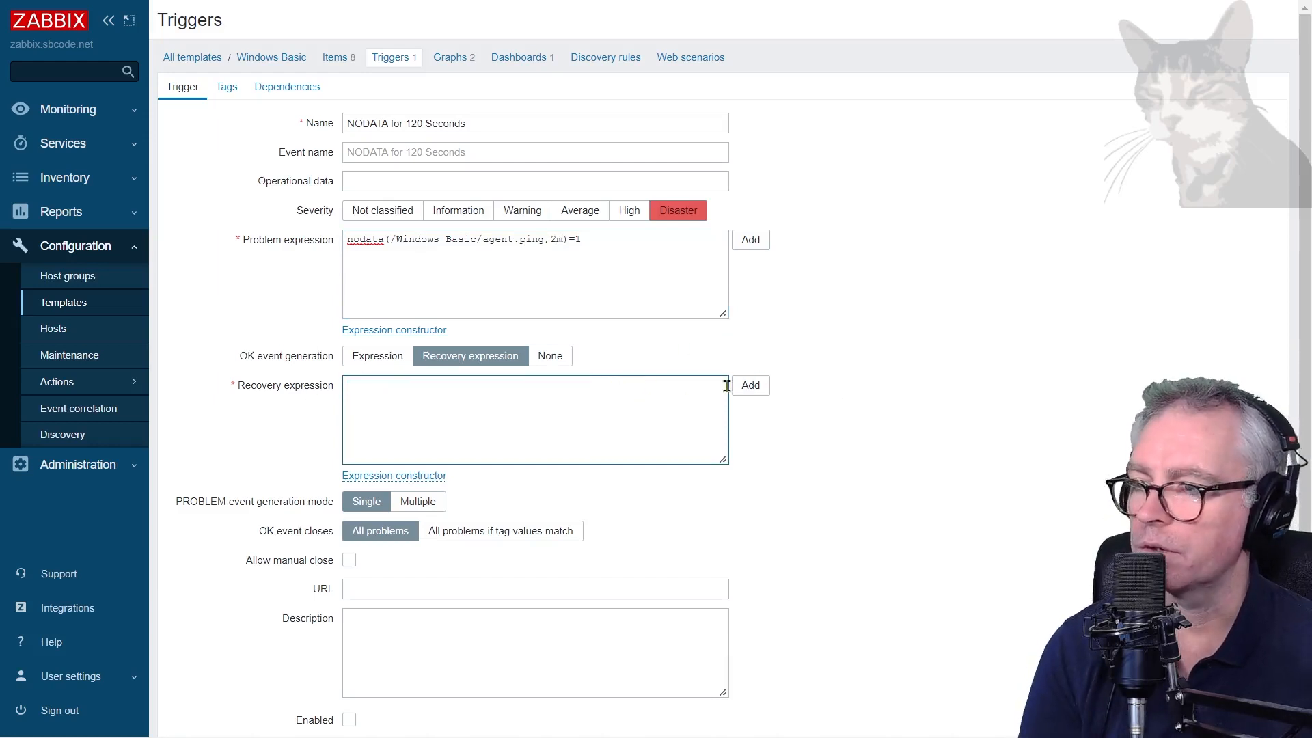
{"action": "left_click", "coordinate": [751, 385]}
{"action": "left_click", "coordinate": [749, 95]}
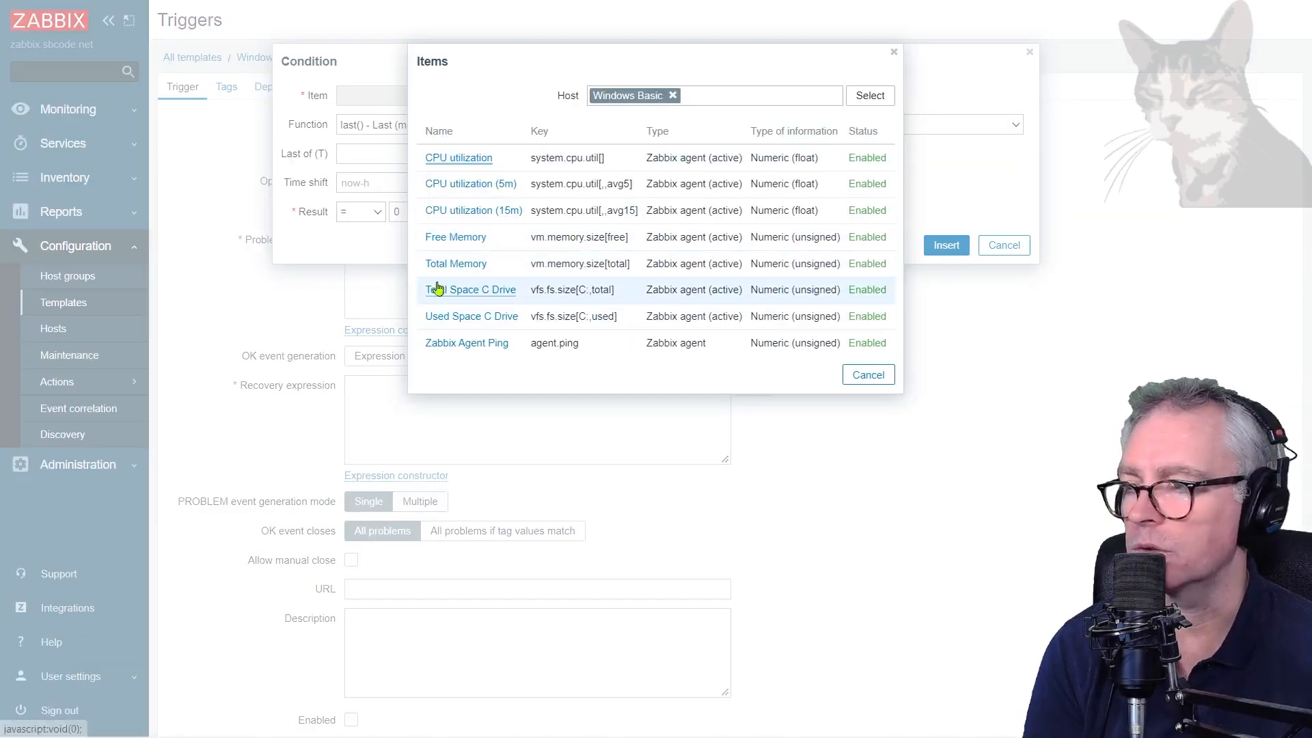
{"action": "left_click", "coordinate": [868, 374]}
{"action": "left_click", "coordinate": [1005, 245]}
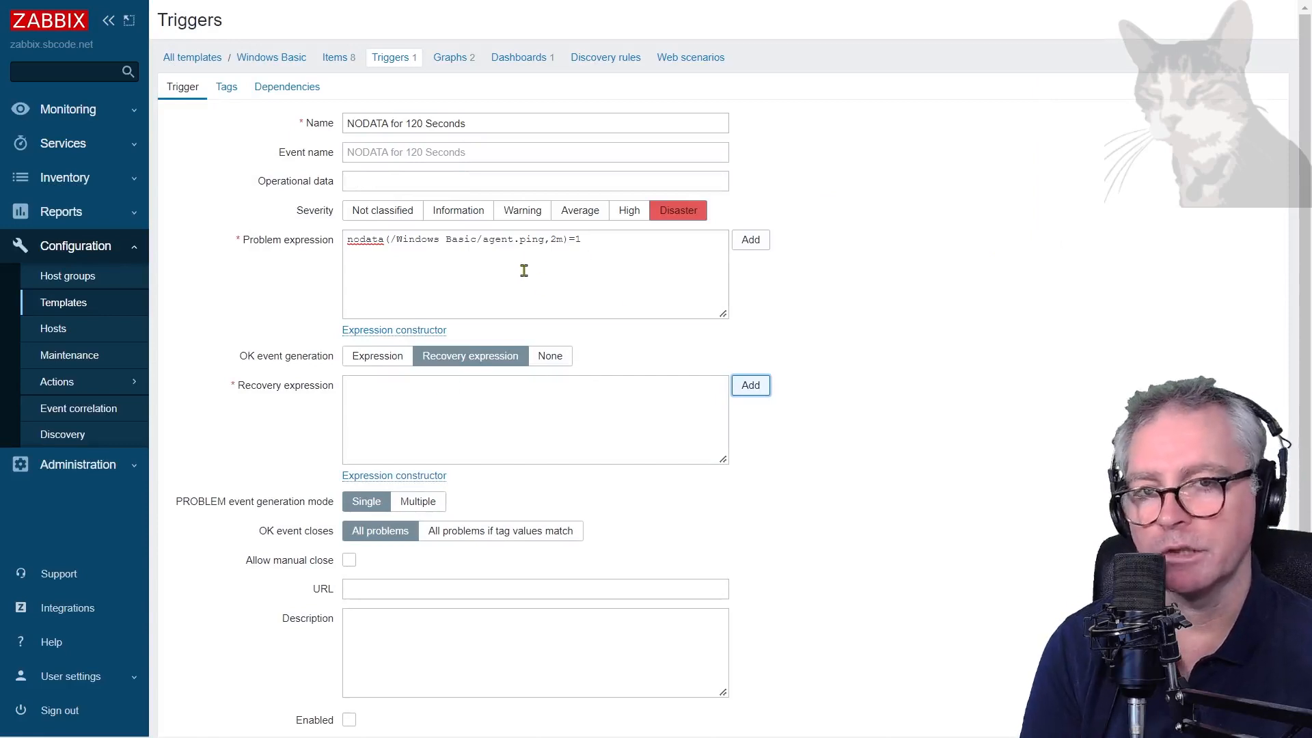
Step: Set OK event generation to None, allow manual close, and set the PROBLEM event generation mode to Multiple
{"action": "left_click", "coordinate": [555, 356]}
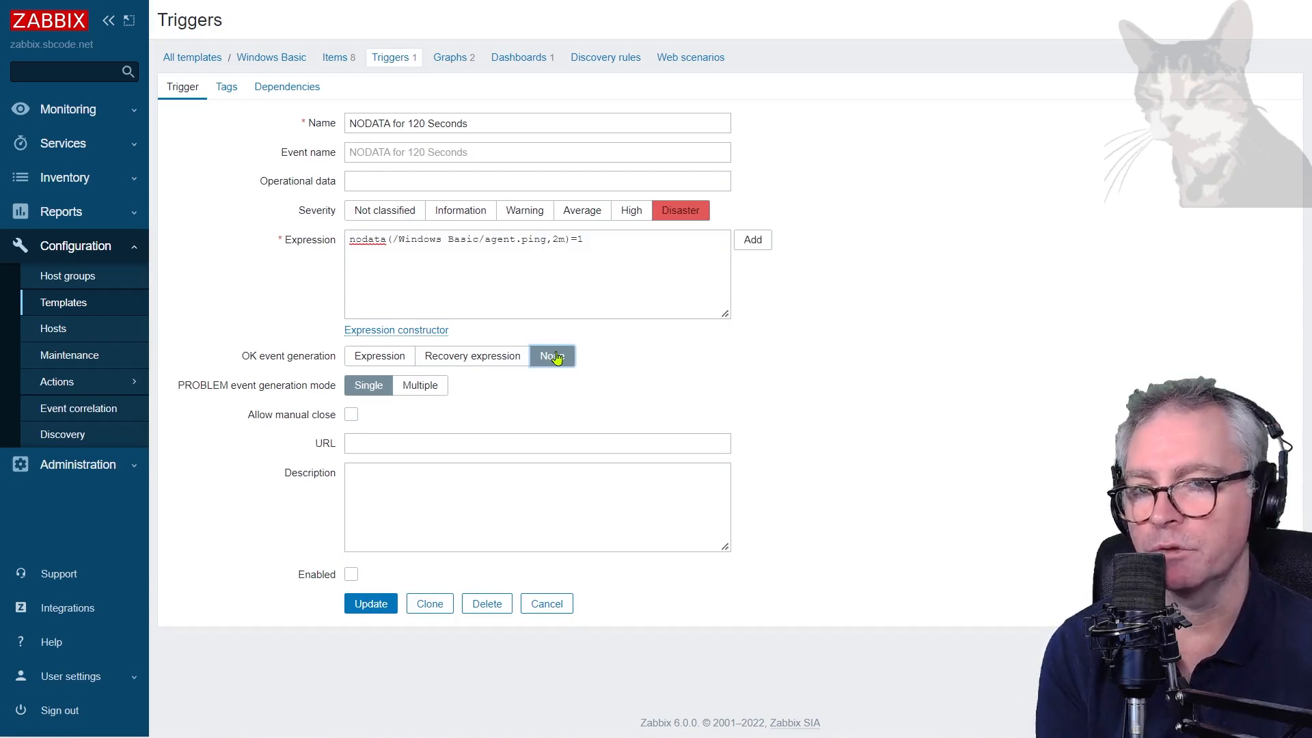
{"action": "left_click", "coordinate": [351, 414]}
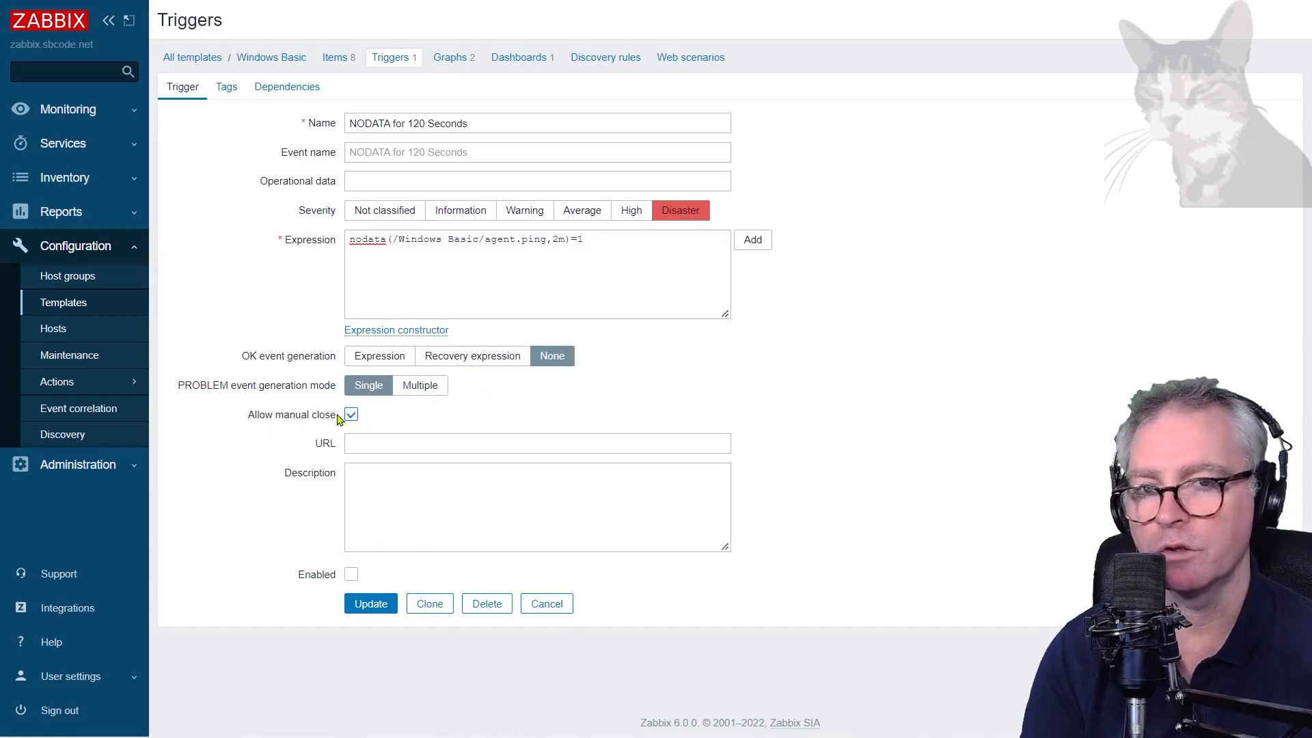
{"action": "left_click", "coordinate": [67, 109]}
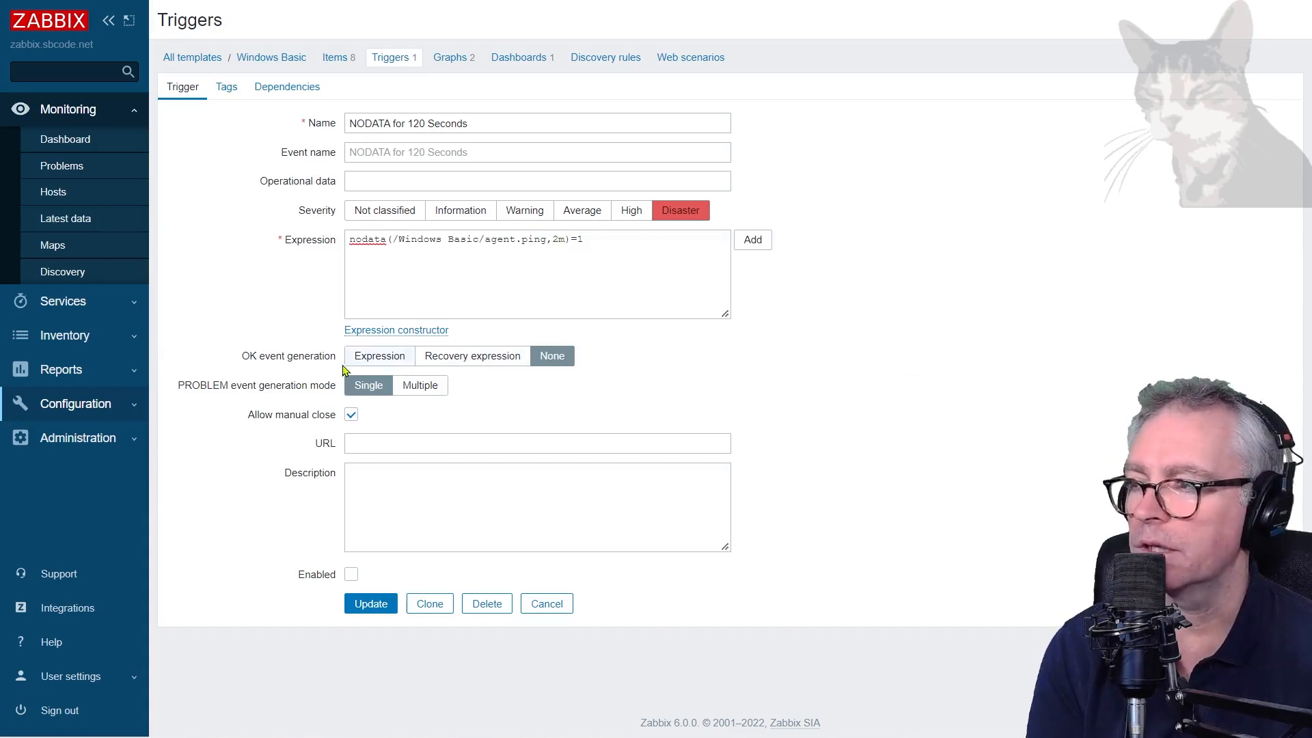
{"action": "left_click", "coordinate": [415, 385]}
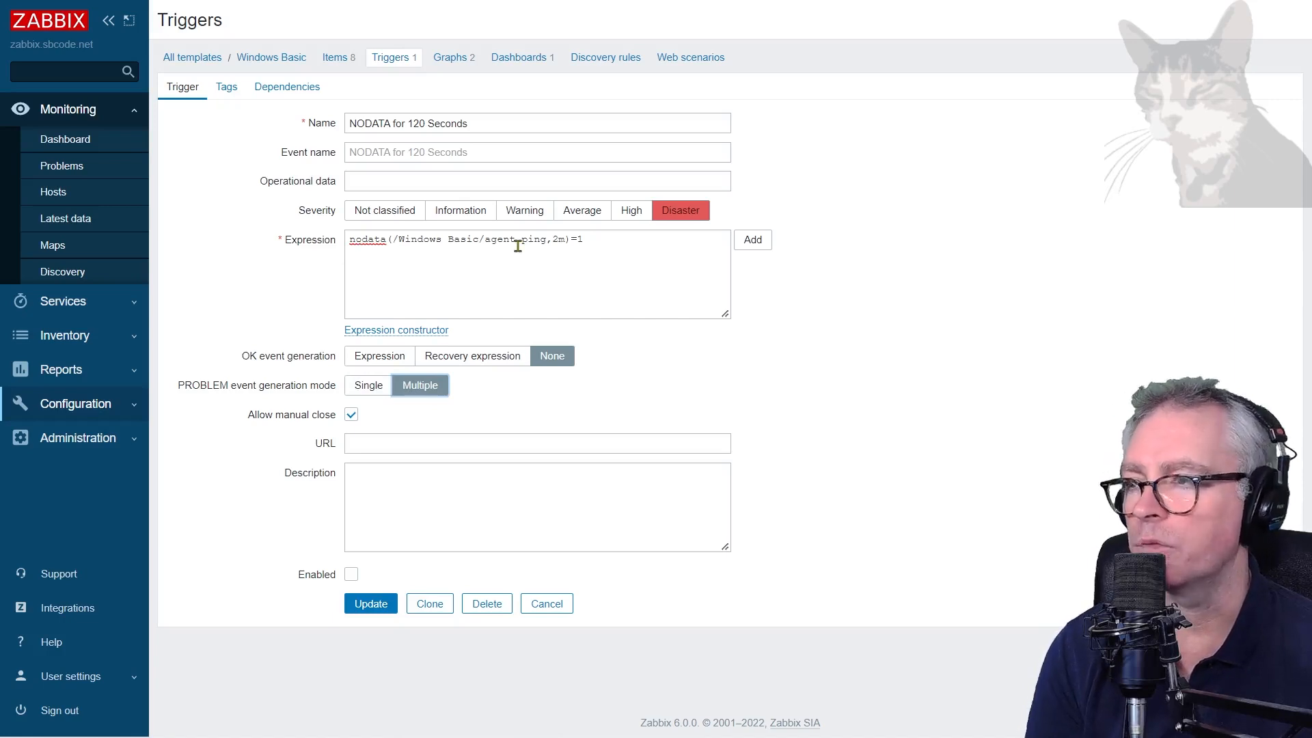
{"action": "left_click_drag", "start_coordinate": [603, 240], "coordinate": [345, 236]}
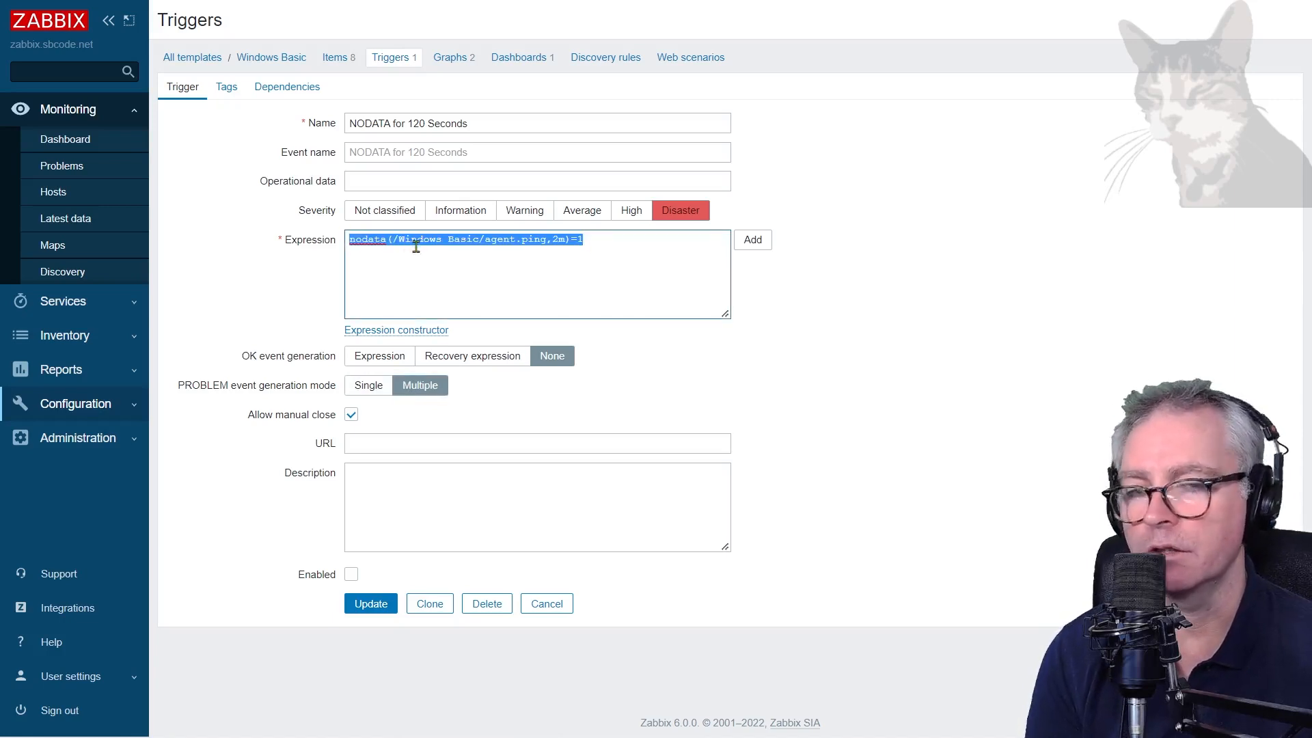
{"action": "left_click", "coordinate": [433, 396]}
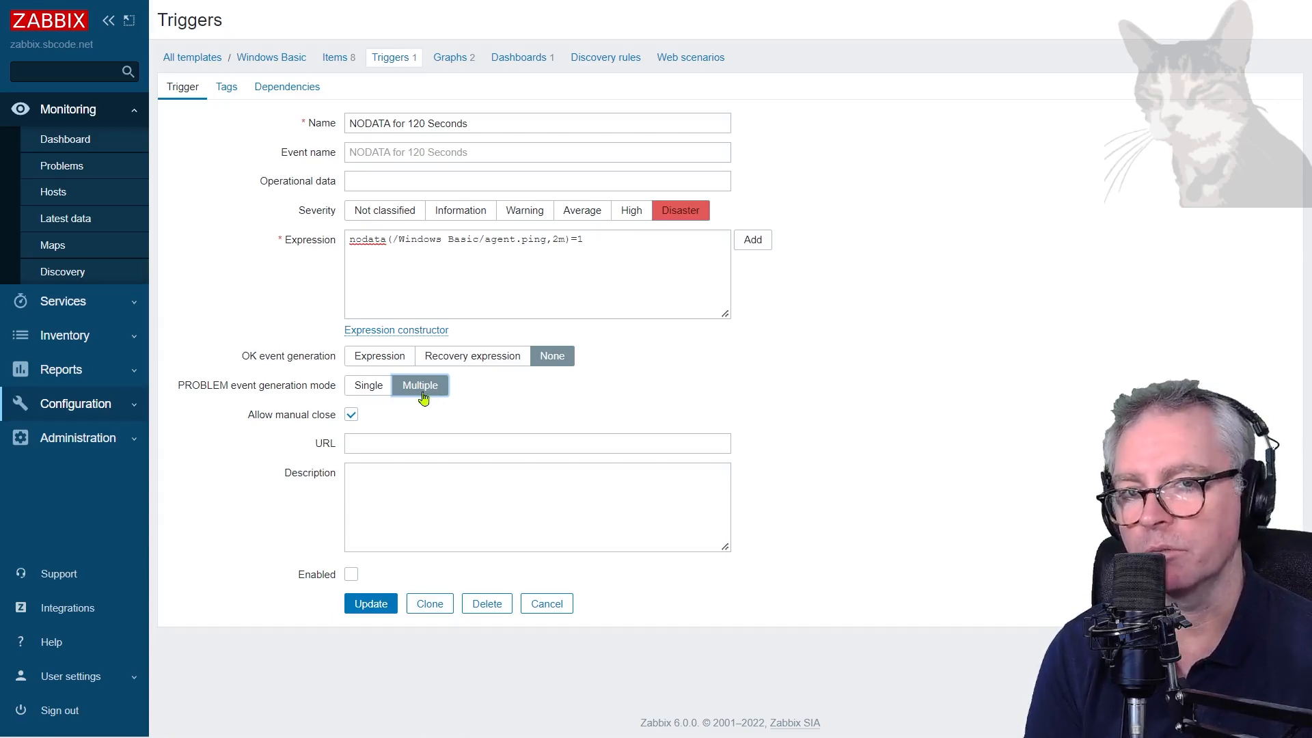
Step: Set the PROBLEM event generation mode to Single and OK event generation to Expression, and disallow manual close
{"action": "left_click", "coordinate": [369, 386]}
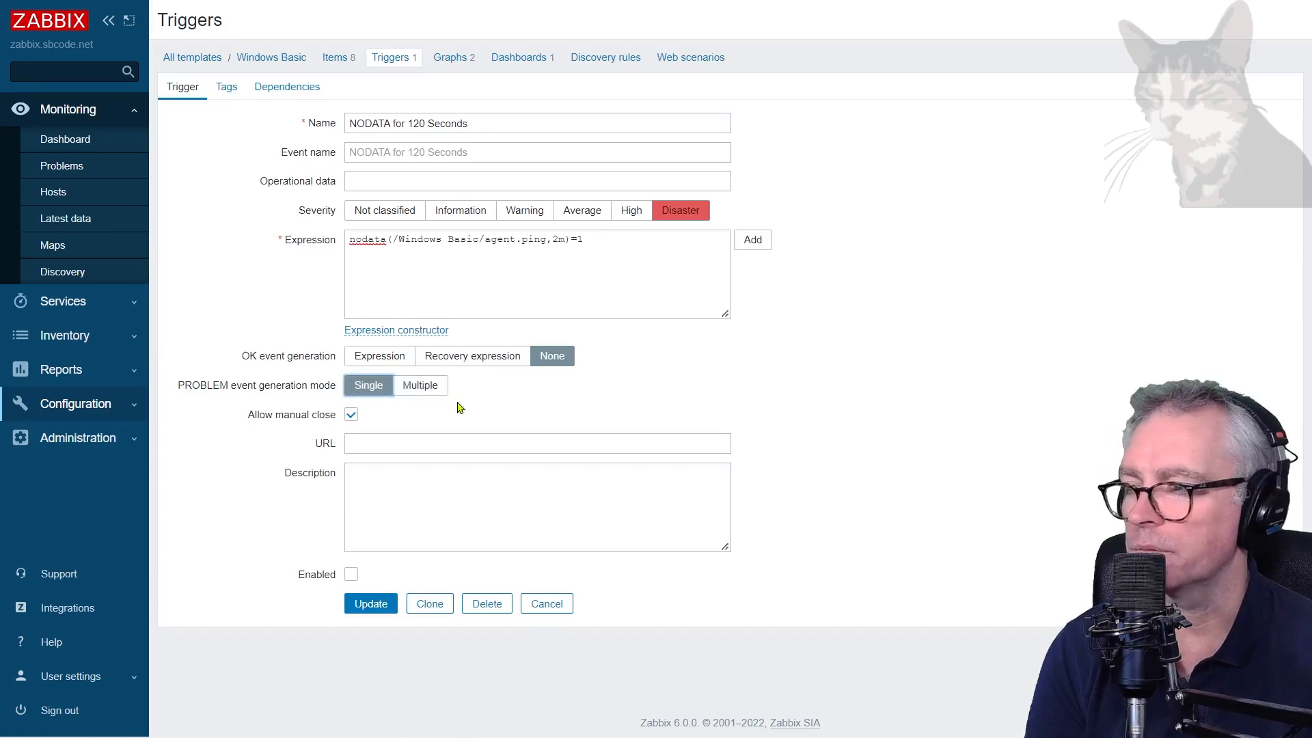
{"action": "left_click", "coordinate": [395, 359]}
{"action": "left_click", "coordinate": [349, 445]}
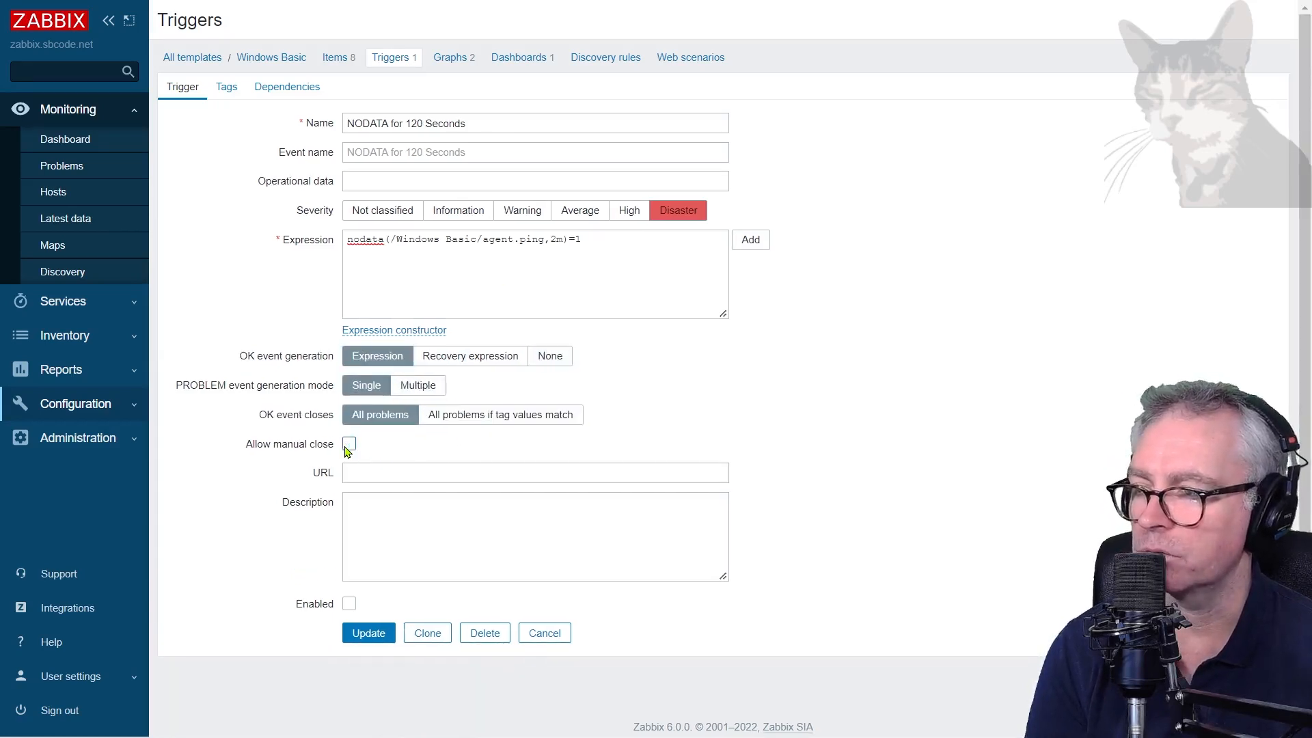
Step: Save the NODATA for 120 Seconds trigger's changes and enable it in the Windows Basic trigger list
{"action": "left_click", "coordinate": [372, 634]}
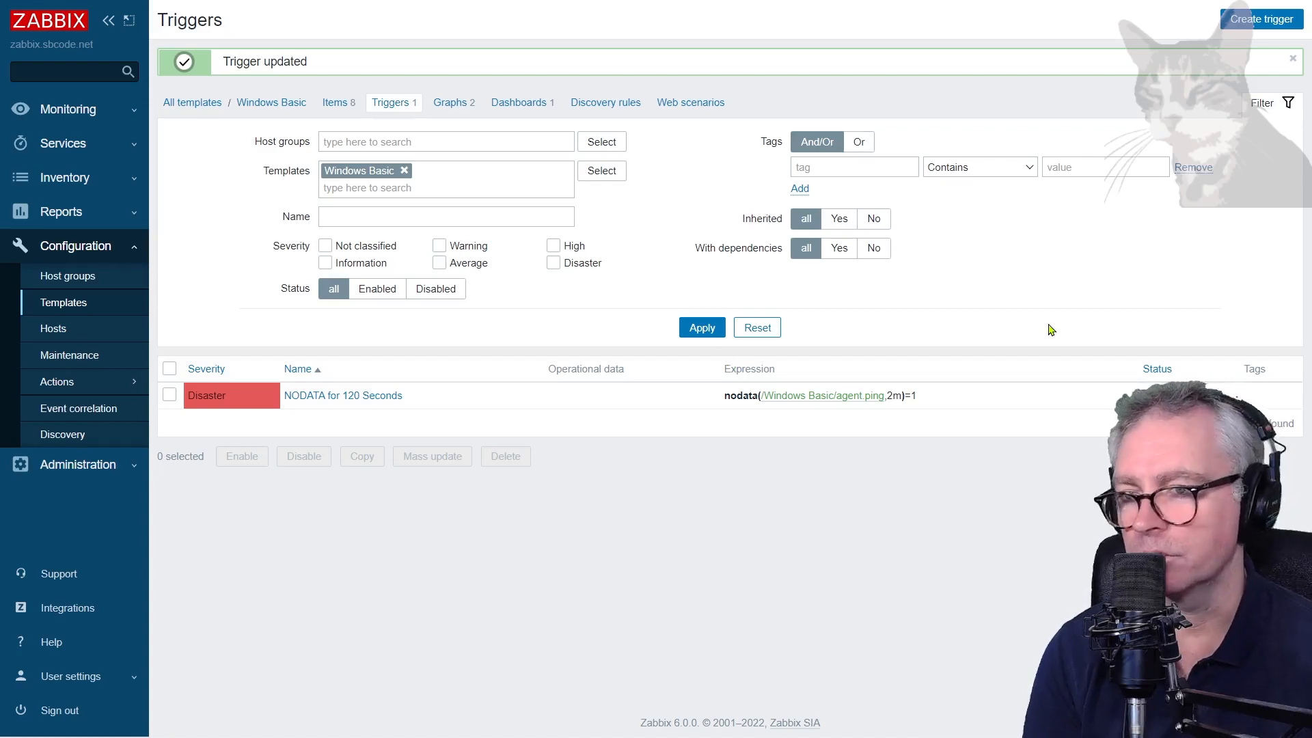
{"action": "left_click", "coordinate": [1161, 395]}
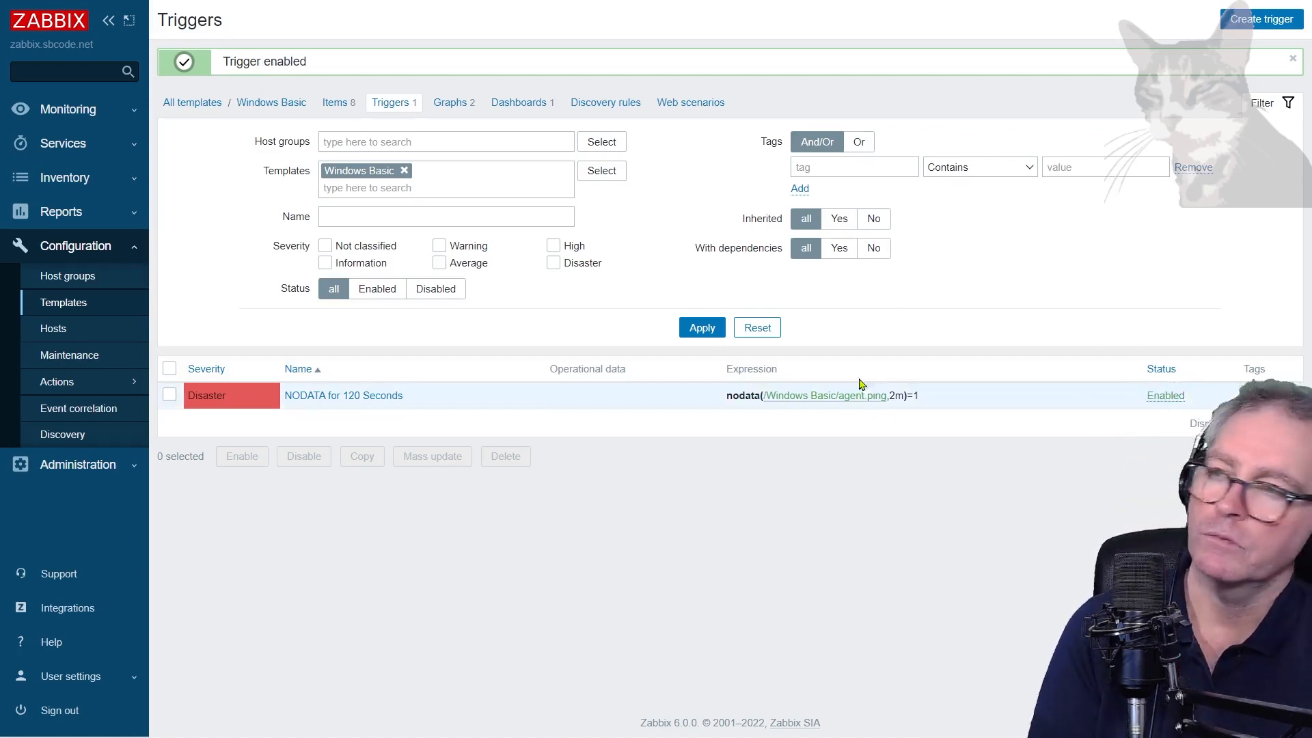